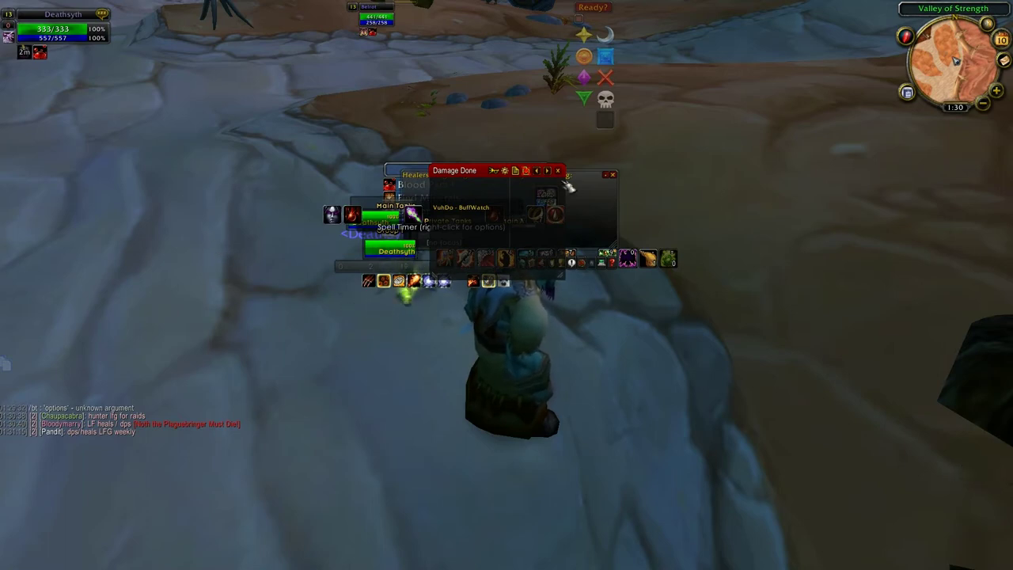
Move Damage Done to the right, the buffs list to the upper right, and both tank frames left.
{"action": "left_click_drag", "start_coordinate": [451, 176], "coordinate": [739, 177]}
{"action": "left_click_drag", "start_coordinate": [557, 185], "coordinate": [391, 113]}
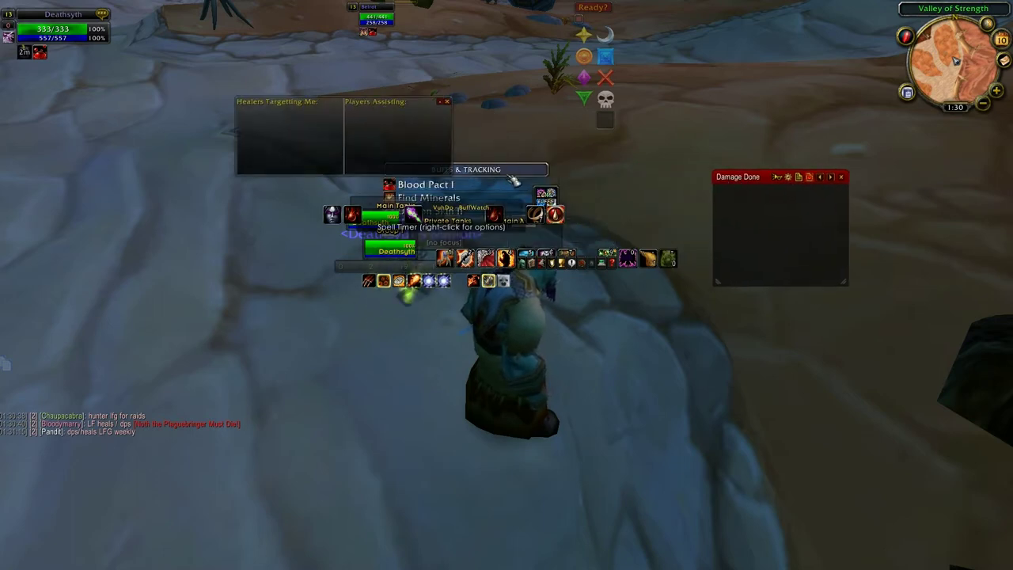
{"action": "left_click_drag", "start_coordinate": [514, 181], "coordinate": [799, 102]}
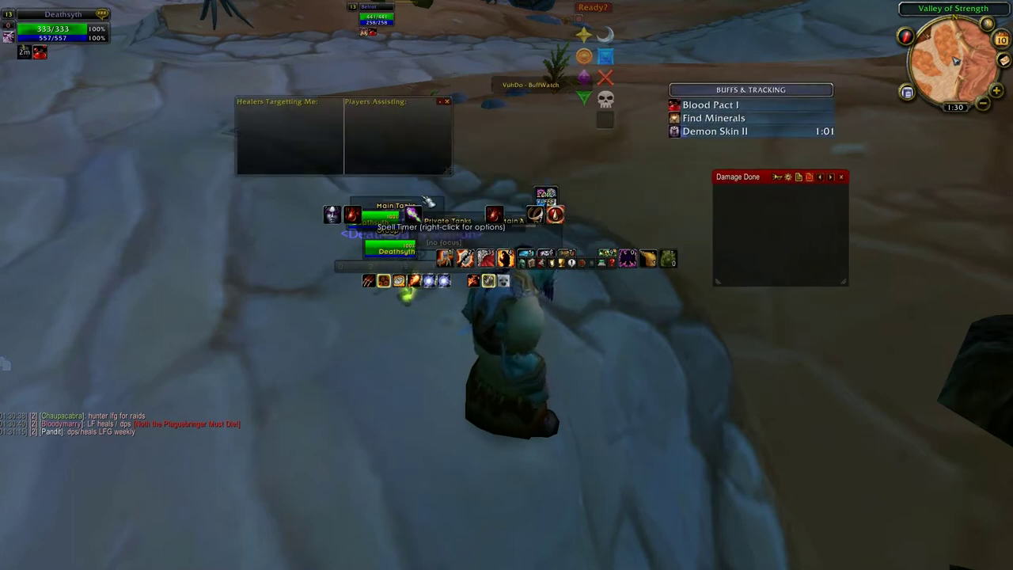
{"action": "left_click_drag", "start_coordinate": [427, 202], "coordinate": [227, 190]}
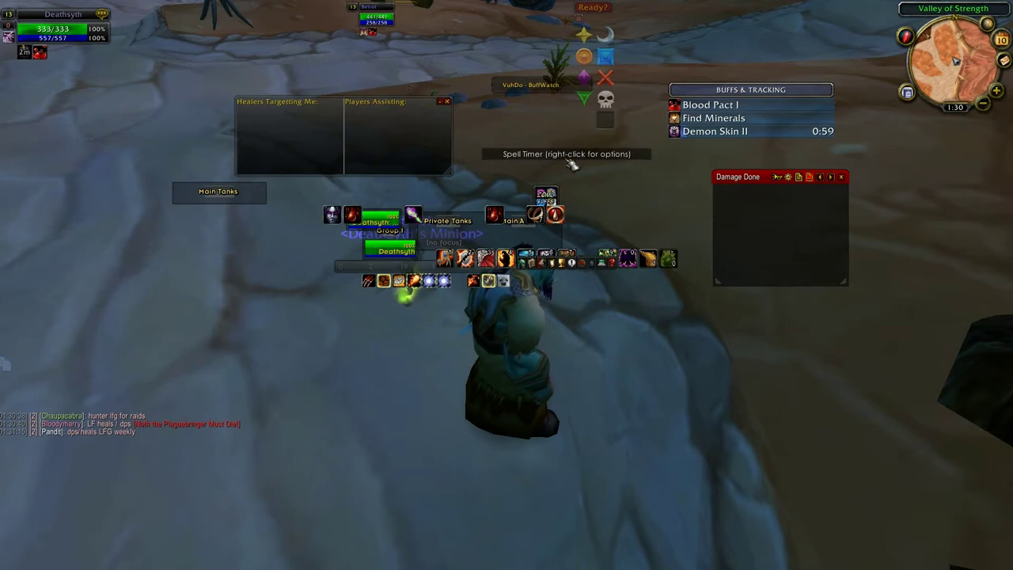
{"action": "left_click_drag", "start_coordinate": [464, 225], "coordinate": [171, 247]}
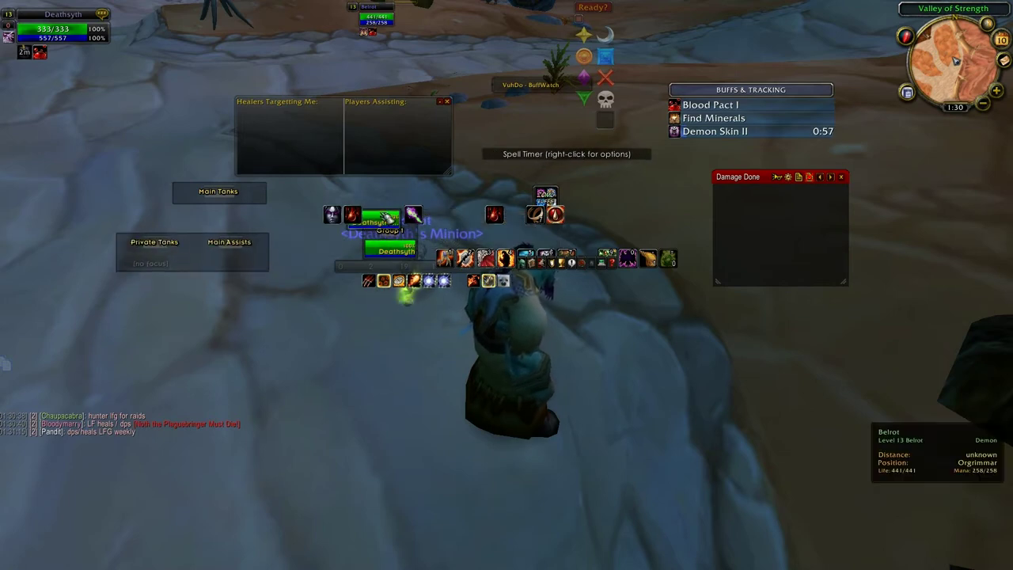
Place the player and Group 1 frames on the left, then shift Spell Timer and ZOMGBuffs right.
{"action": "left_click", "coordinate": [371, 227]}
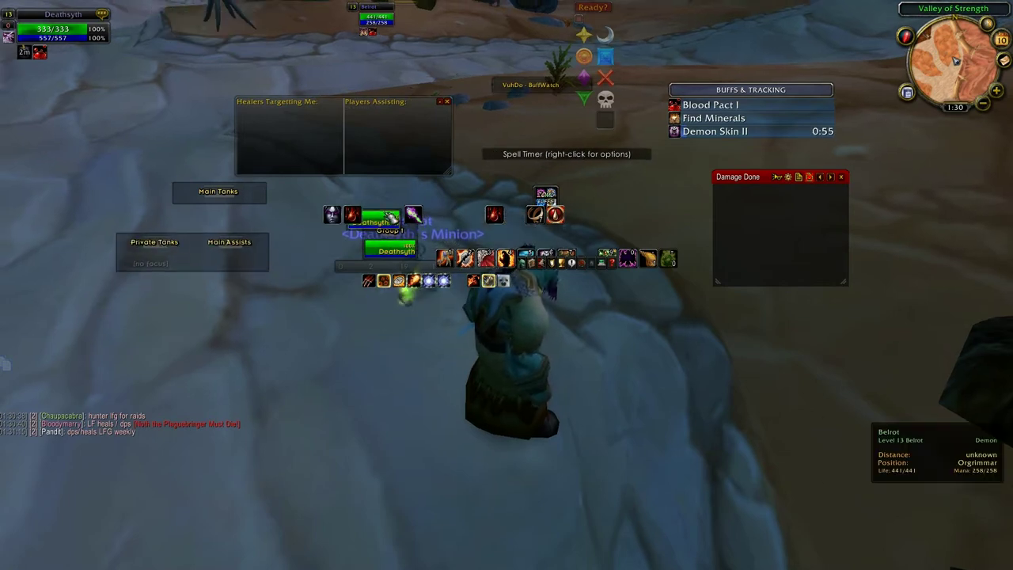
{"action": "left_click_drag", "start_coordinate": [393, 217], "coordinate": [143, 219]}
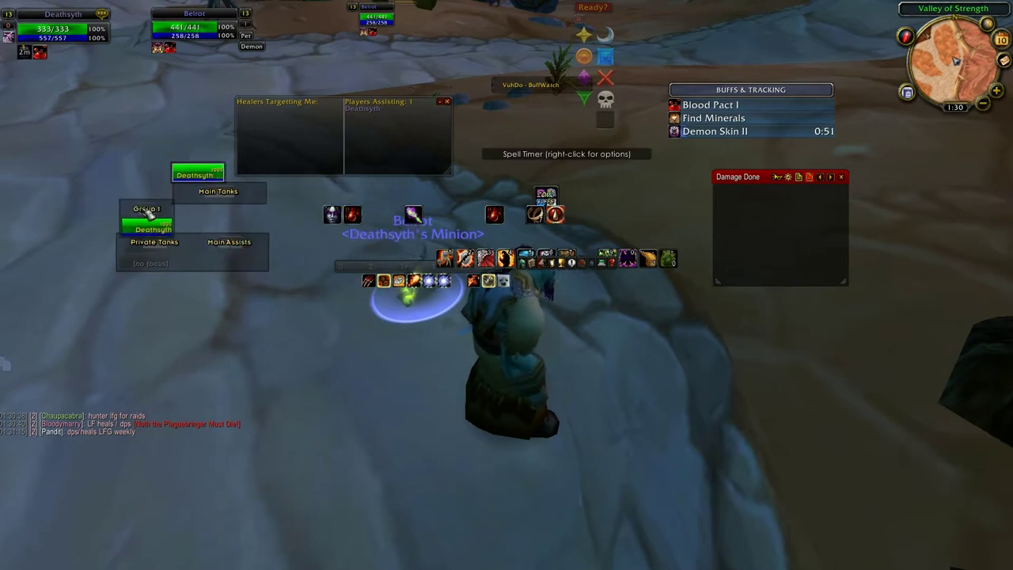
{"action": "left_click_drag", "start_coordinate": [348, 266], "coordinate": [155, 299]}
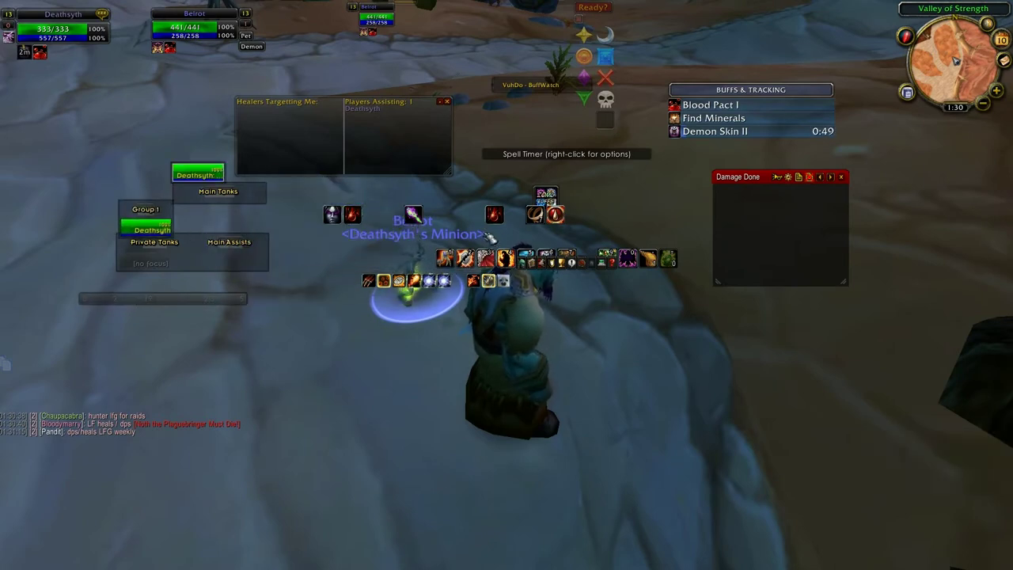
{"action": "key", "text": "Escape"}
{"action": "left_click_drag", "start_coordinate": [570, 155], "coordinate": [593, 159]}
{"action": "left_click_drag", "start_coordinate": [524, 208], "coordinate": [715, 175]}
{"action": "key", "text": "a"}
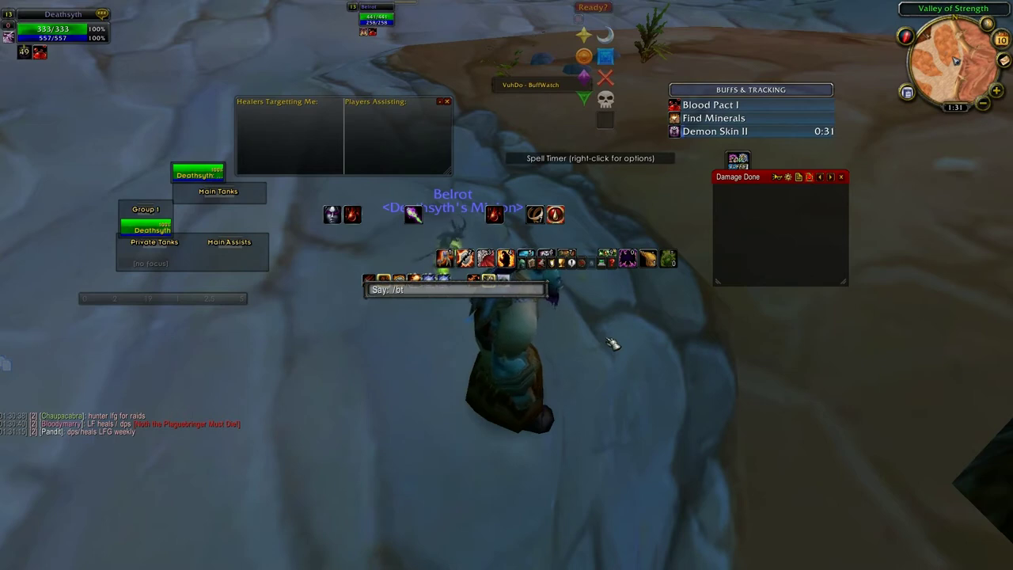
Send the /bt command to open Bartender4's configuration.
{"action": "key", "text": "Return"}
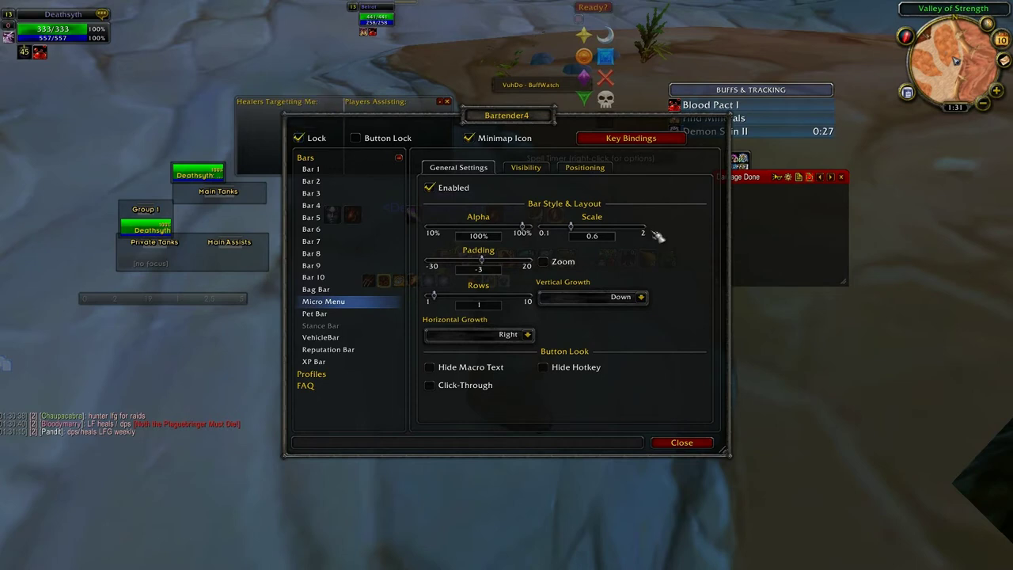
Unlock the Bartender4 bars and drag Bars 6, 2 and 5 lower on screen.
{"action": "left_click", "coordinate": [299, 139]}
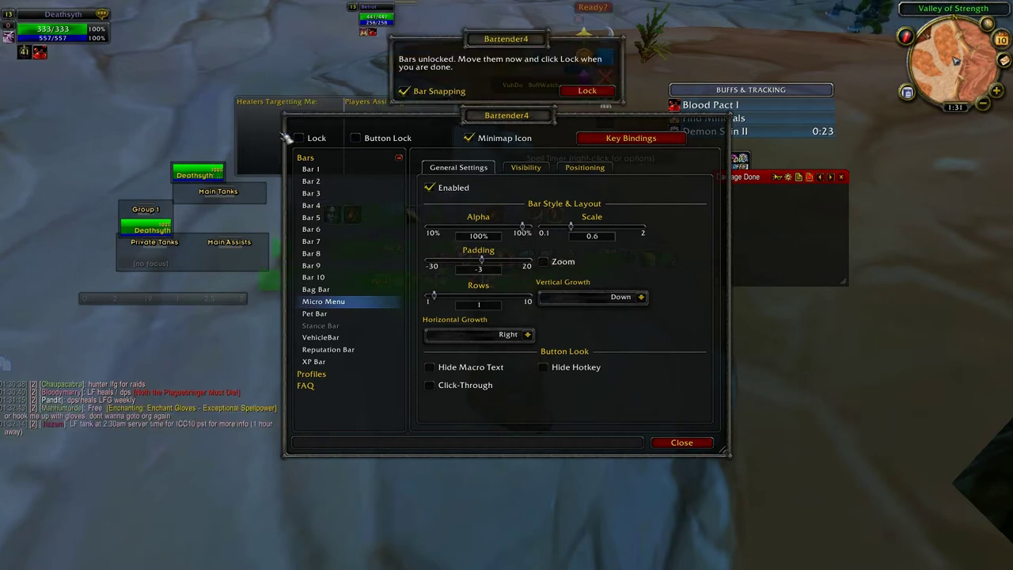
{"action": "left_click", "coordinate": [679, 443]}
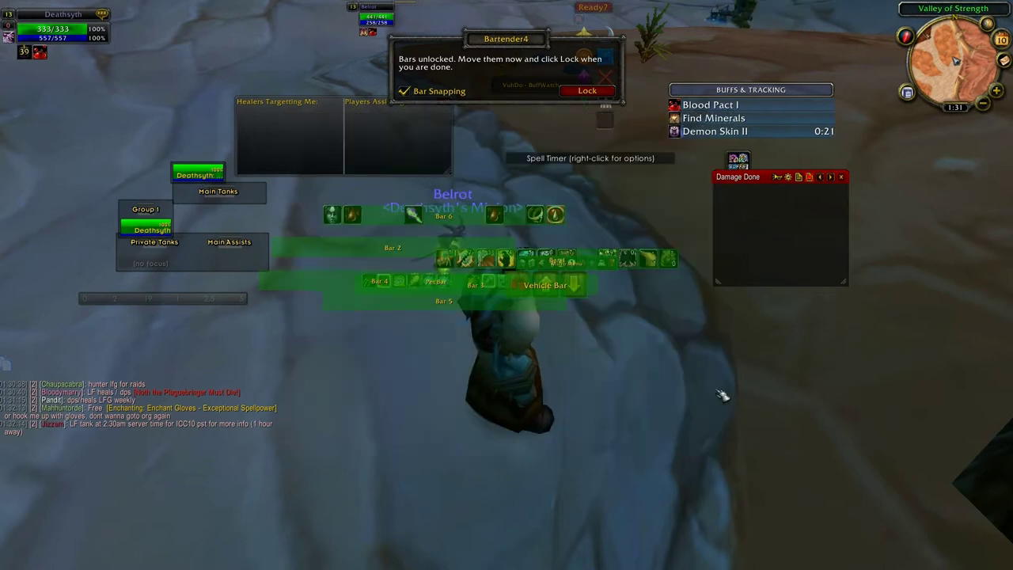
{"action": "left_click_drag", "start_coordinate": [444, 225], "coordinate": [440, 357]}
{"action": "left_click_drag", "start_coordinate": [400, 247], "coordinate": [435, 397]}
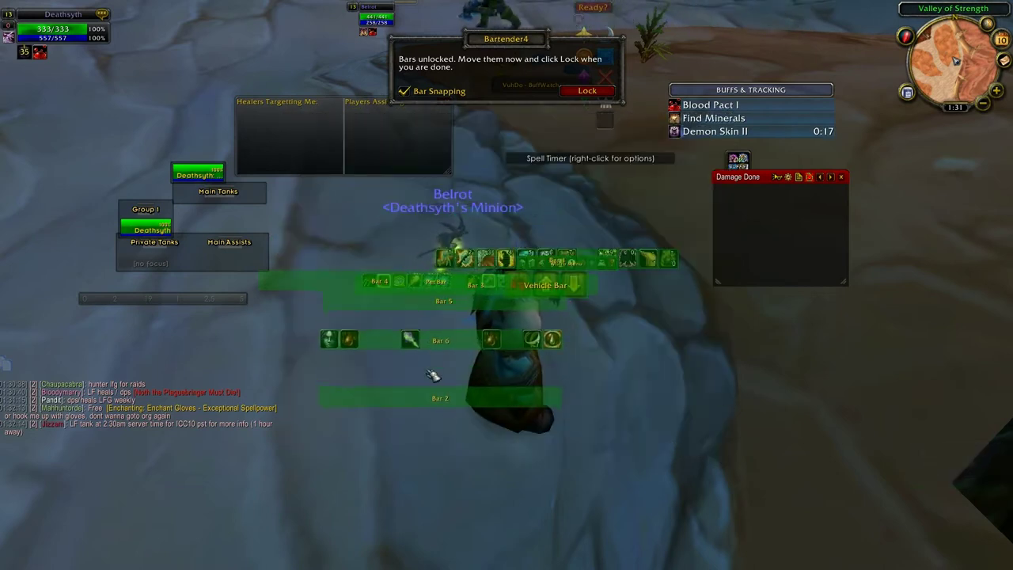
{"action": "left_click_drag", "start_coordinate": [443, 303], "coordinate": [440, 367]}
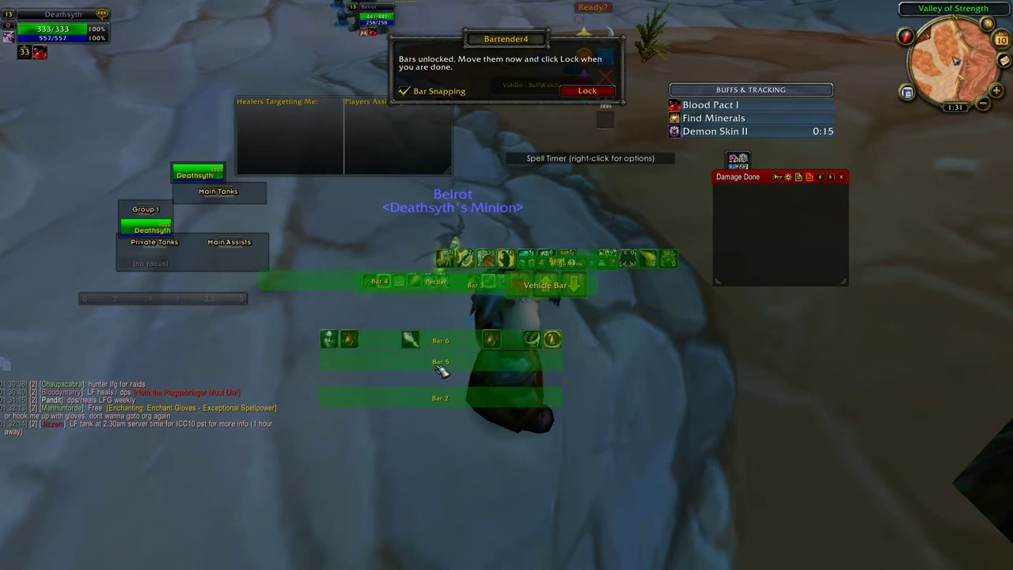
Stack Bars 4 and 3 mid-screen, with the main bar and Bar 2 at the bottom edge.
{"action": "left_click_drag", "start_coordinate": [350, 279], "coordinate": [421, 417]}
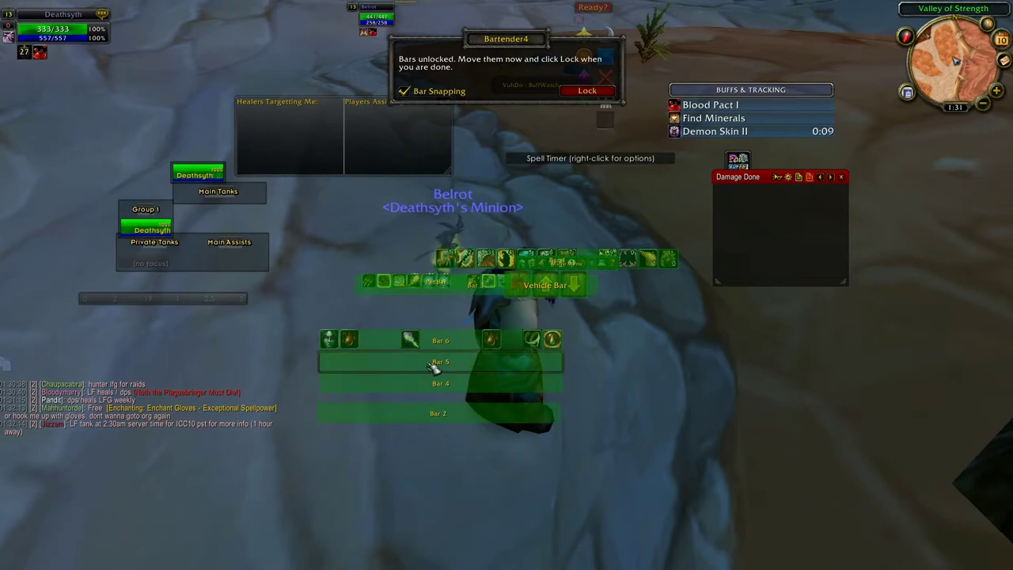
{"action": "left_click_drag", "start_coordinate": [488, 299], "coordinate": [438, 443]}
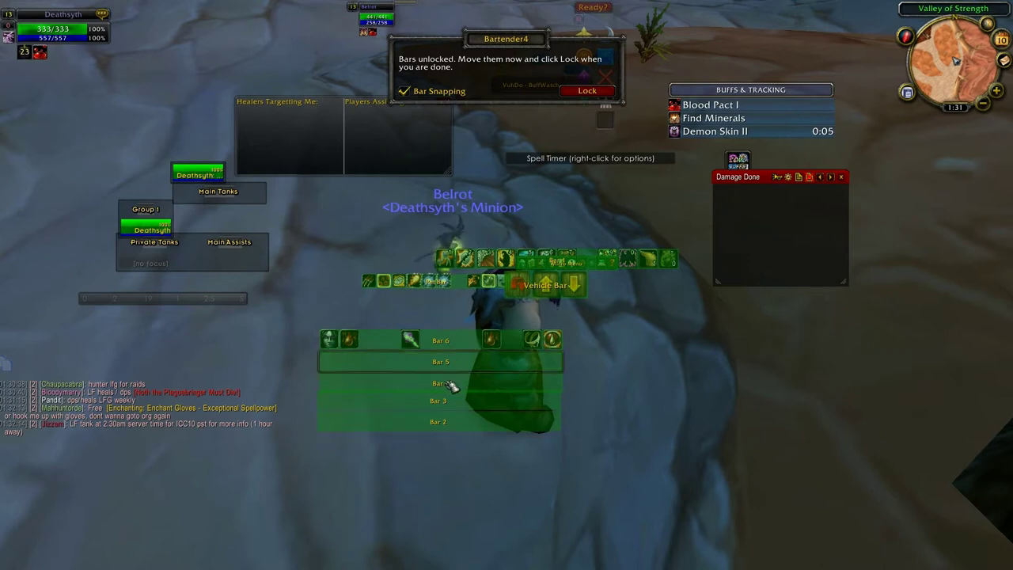
{"action": "left_click_drag", "start_coordinate": [591, 261], "coordinate": [415, 564]}
{"action": "left_click_drag", "start_coordinate": [430, 421], "coordinate": [346, 560]}
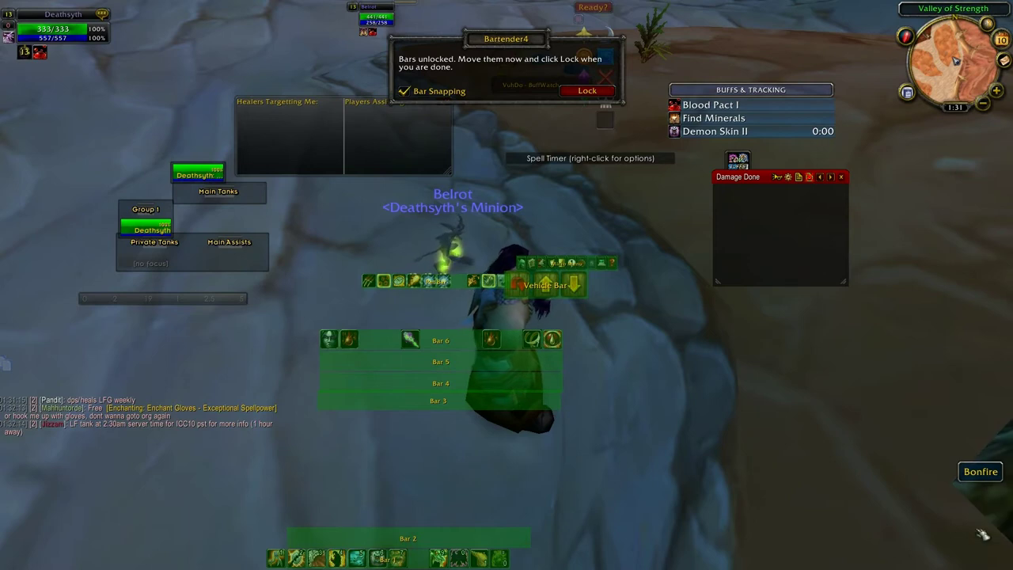
Stack Bars 3, 4, 5 and 6 in order directly above Bar 2.
{"action": "left_click_drag", "start_coordinate": [332, 534], "coordinate": [331, 546]}
{"action": "left_click_drag", "start_coordinate": [406, 404], "coordinate": [343, 538]}
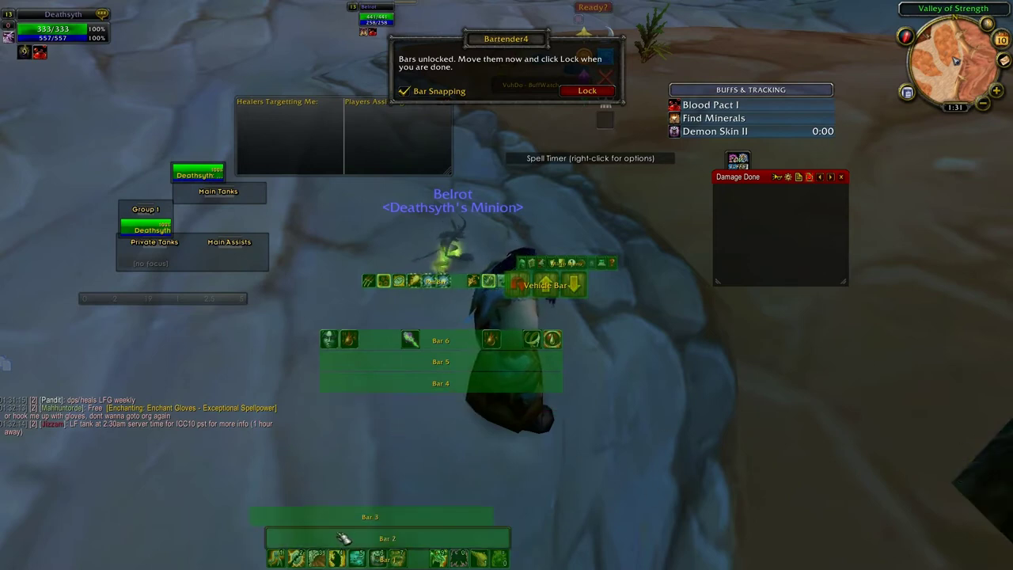
{"action": "left_click_drag", "start_coordinate": [413, 517], "coordinate": [427, 518]}
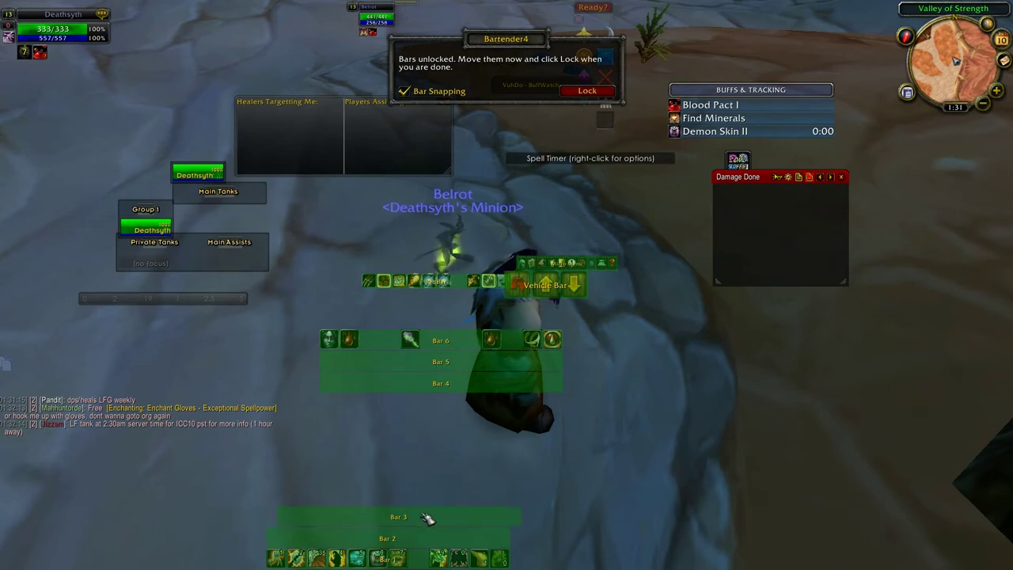
{"action": "left_click_drag", "start_coordinate": [446, 389], "coordinate": [399, 485]}
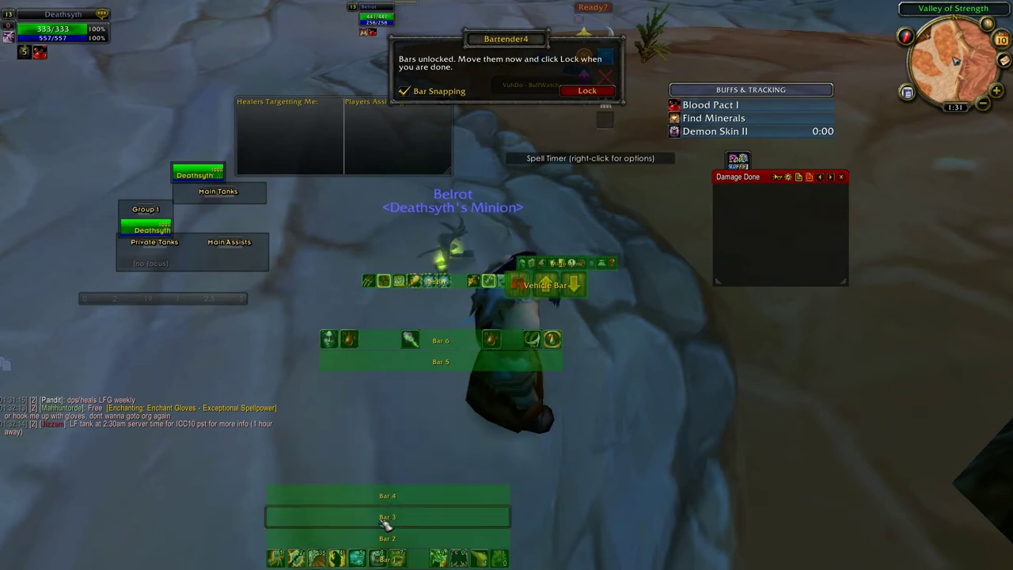
{"action": "left_click_drag", "start_coordinate": [464, 357], "coordinate": [398, 493]}
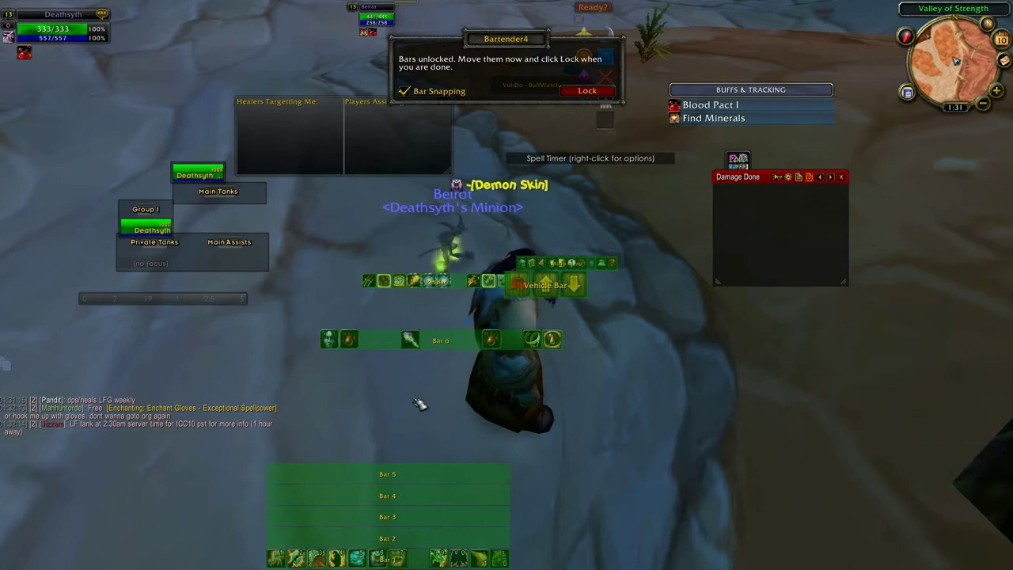
{"action": "left_click_drag", "start_coordinate": [446, 345], "coordinate": [398, 467]}
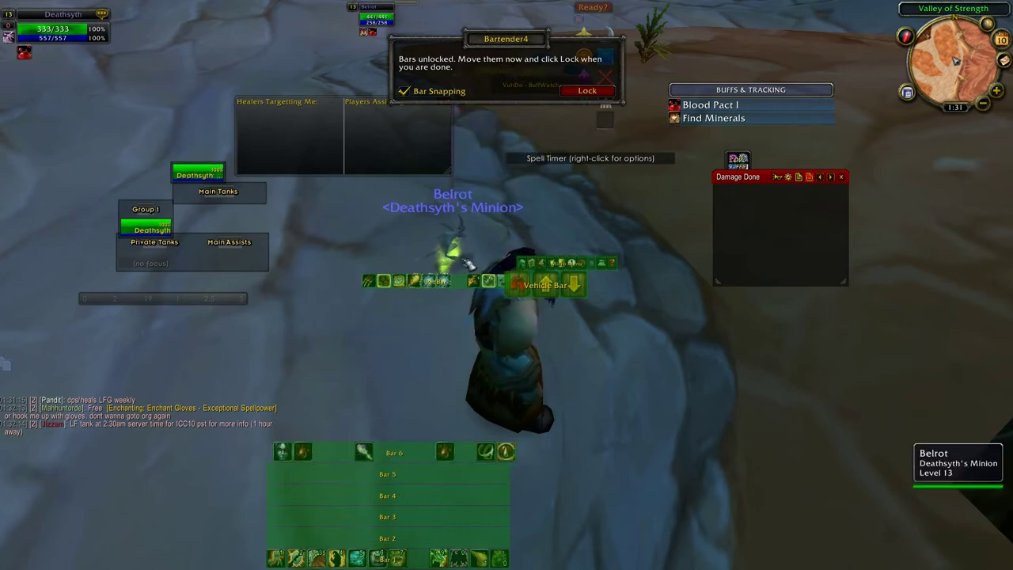
Place the pet bar and Vehicle Bar atop the stack and lower the menu bar.
{"action": "left_click_drag", "start_coordinate": [458, 309], "coordinate": [348, 433]}
{"action": "left_click_drag", "start_coordinate": [514, 350], "coordinate": [466, 454]}
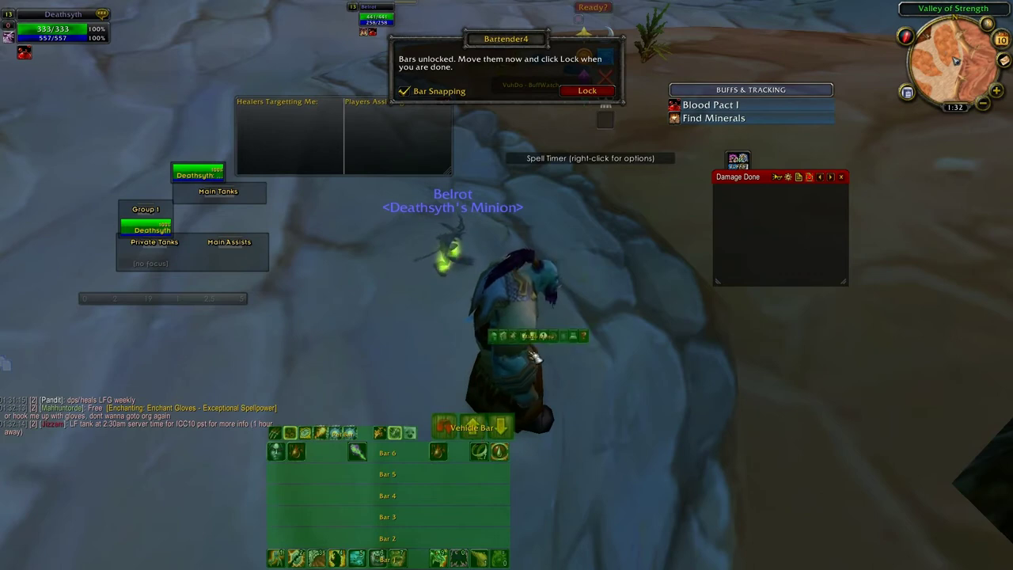
{"action": "left_click_drag", "start_coordinate": [534, 355], "coordinate": [492, 385]}
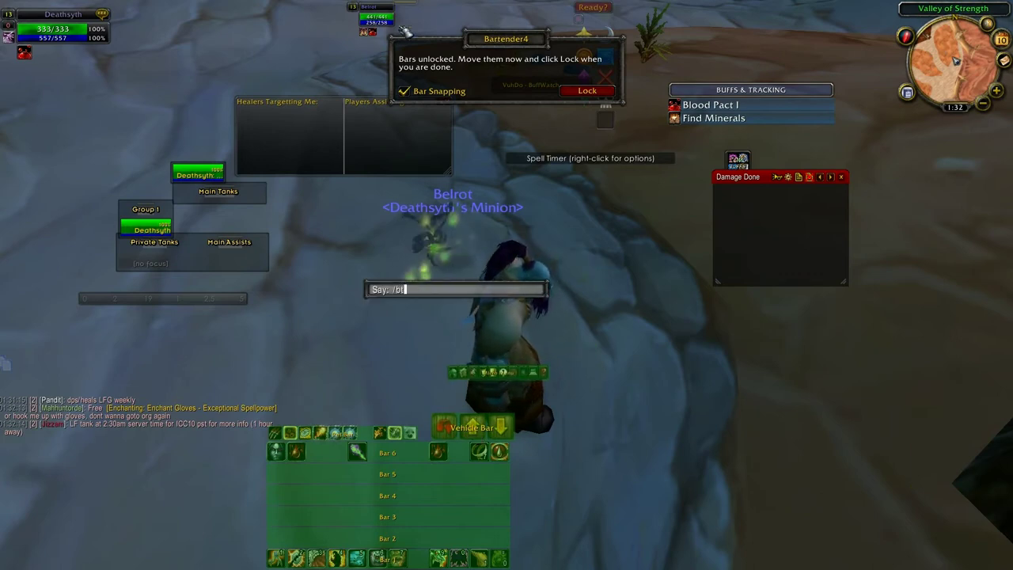
Reopen Bartender4 settings and review Bars 1, 2, 5 and 7.
{"action": "key", "text": "Return"}
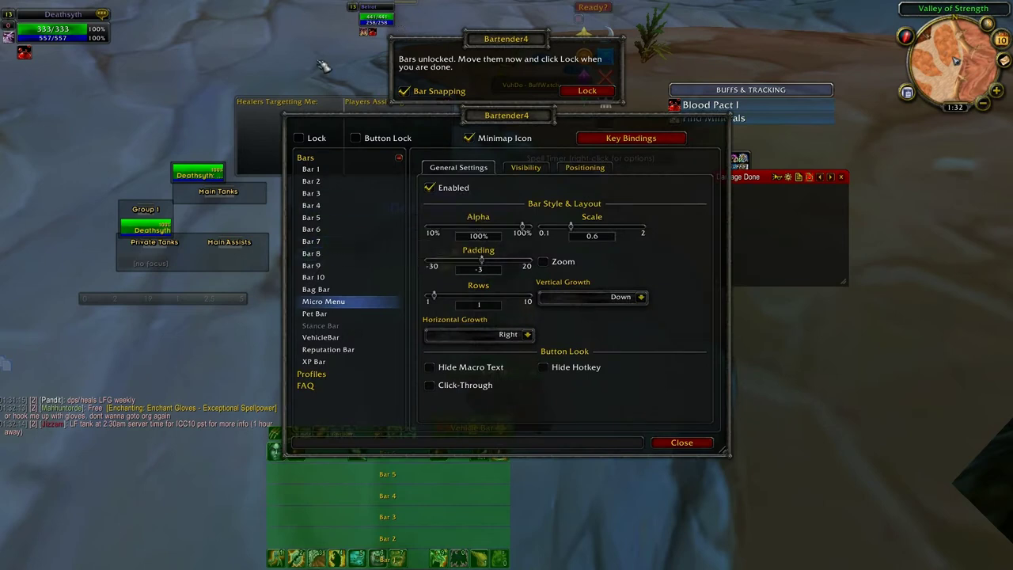
{"action": "left_click", "coordinate": [315, 170]}
{"action": "left_click", "coordinate": [329, 183]}
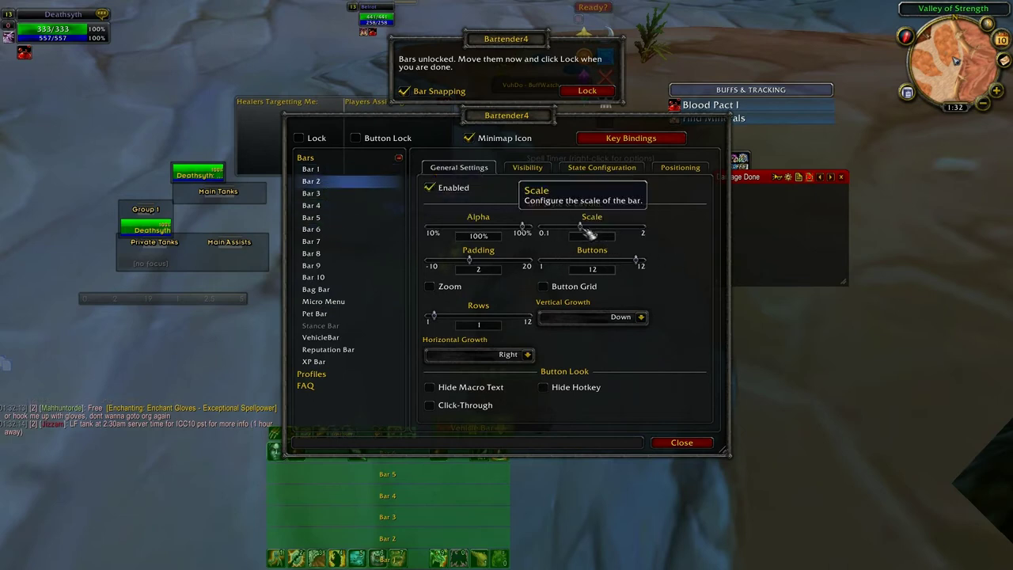
{"action": "left_click", "coordinate": [327, 219]}
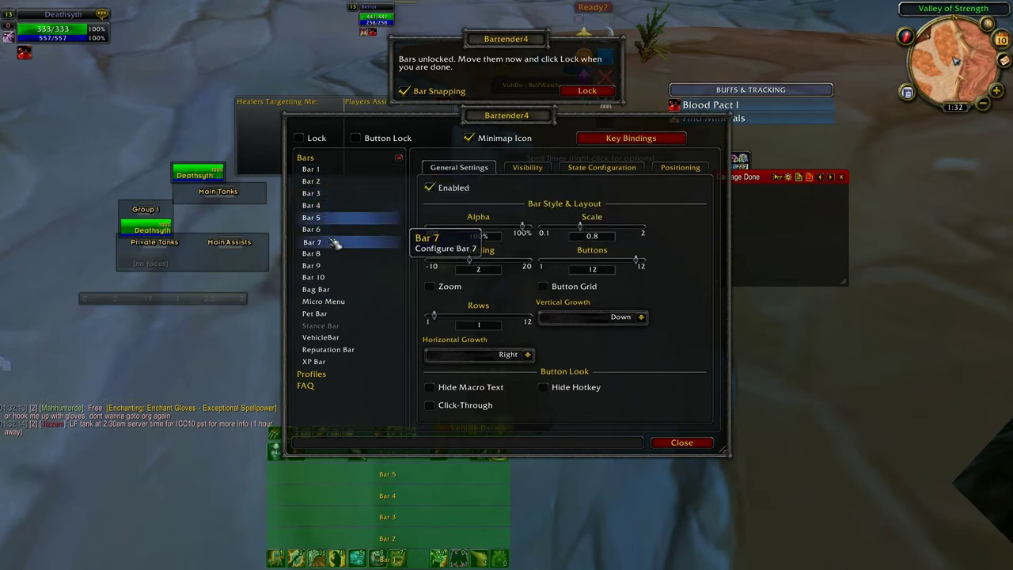
{"action": "left_click", "coordinate": [334, 240]}
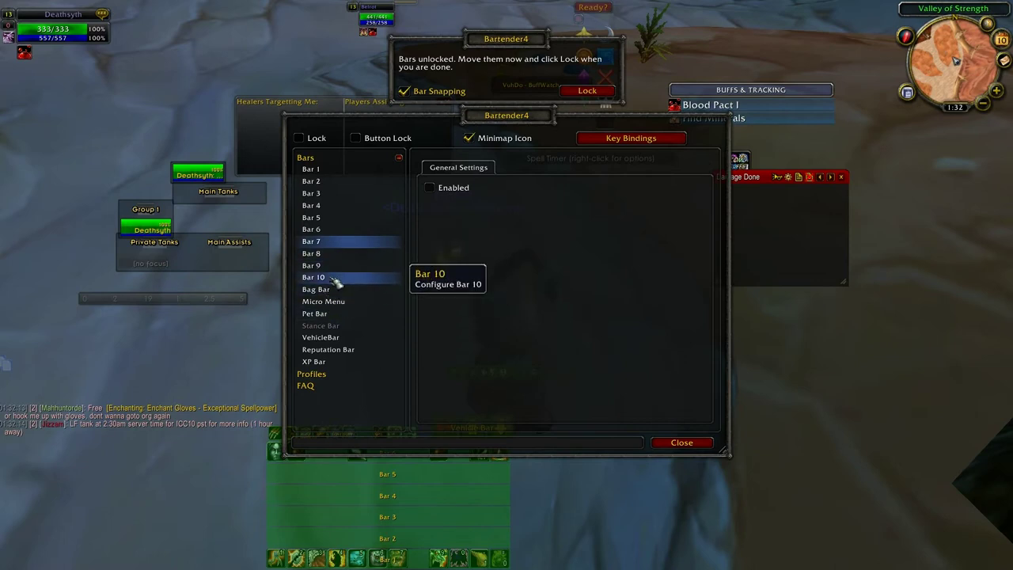
Leave the Bag Bar disabled after toggling it, then view the Micro Menu settings.
{"action": "left_click", "coordinate": [333, 290]}
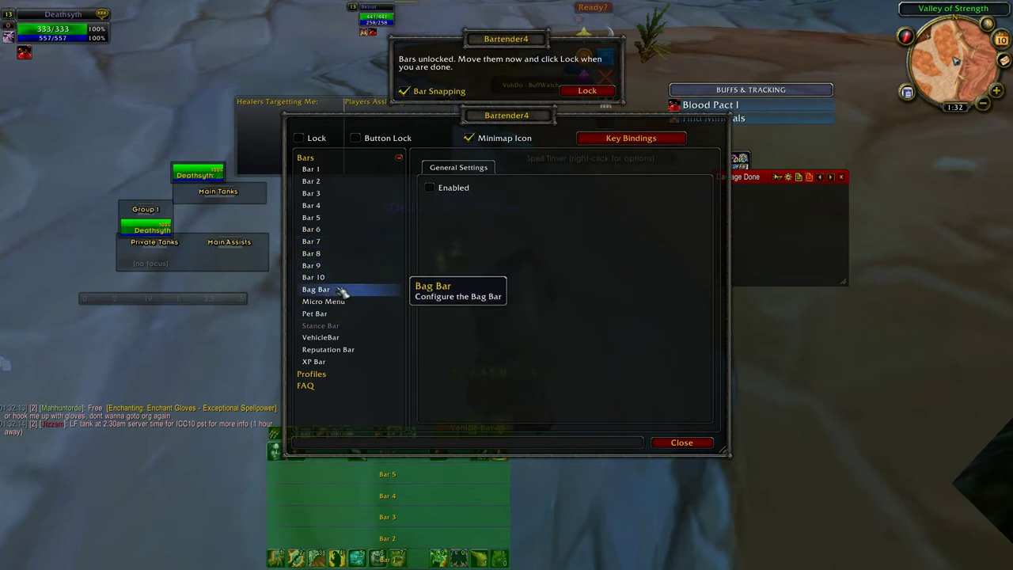
{"action": "left_click", "coordinate": [448, 190]}
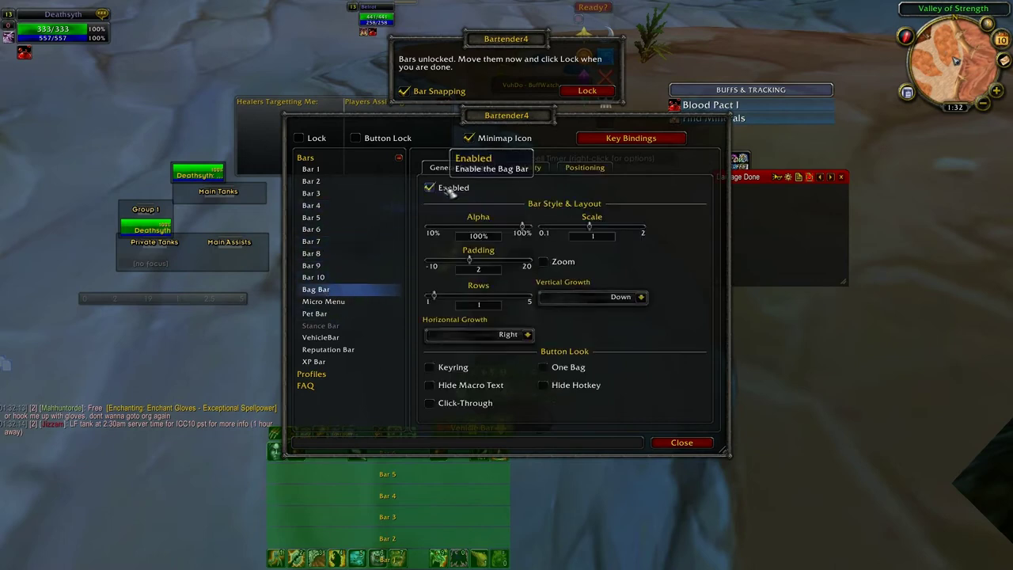
{"action": "left_click", "coordinate": [448, 189]}
{"action": "left_click", "coordinate": [448, 190]}
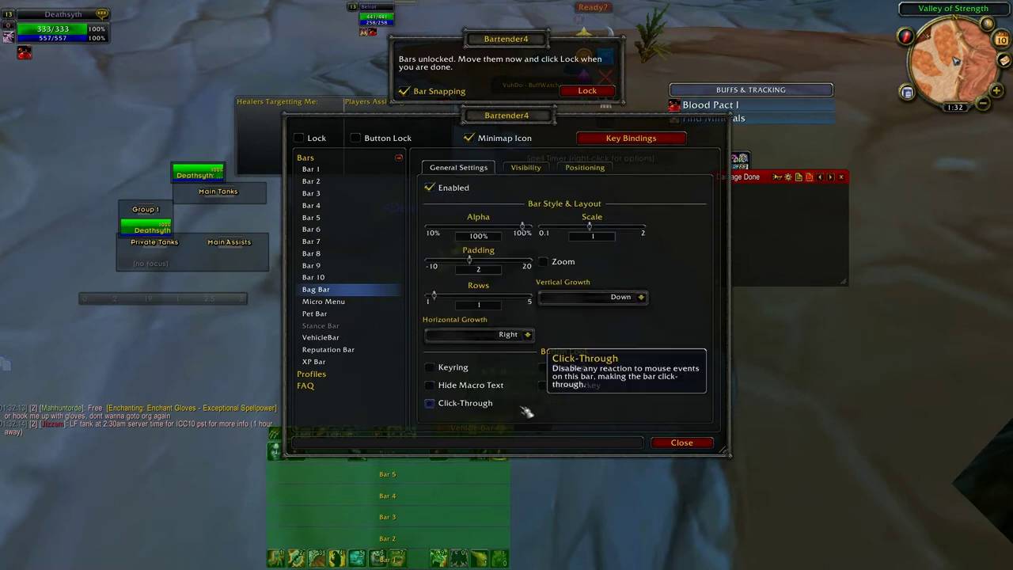
{"action": "left_click", "coordinate": [431, 188]}
{"action": "left_click", "coordinate": [337, 305]}
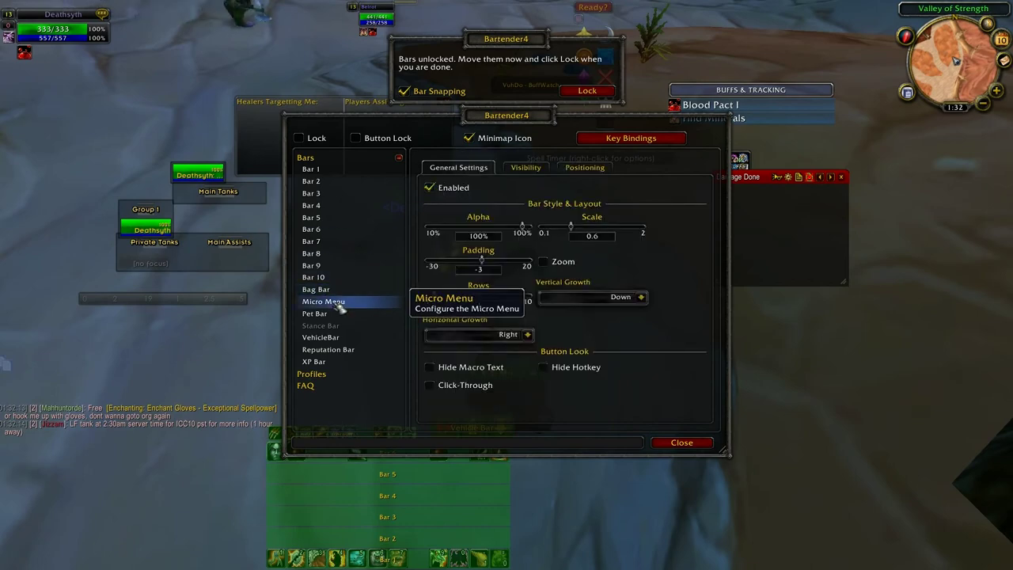
Split the Micro Menu into 5 rows at the lower right of the bars.
{"action": "left_click_drag", "start_coordinate": [517, 118], "coordinate": [386, 10]}
{"action": "left_click_drag", "start_coordinate": [506, 373], "coordinate": [580, 417]}
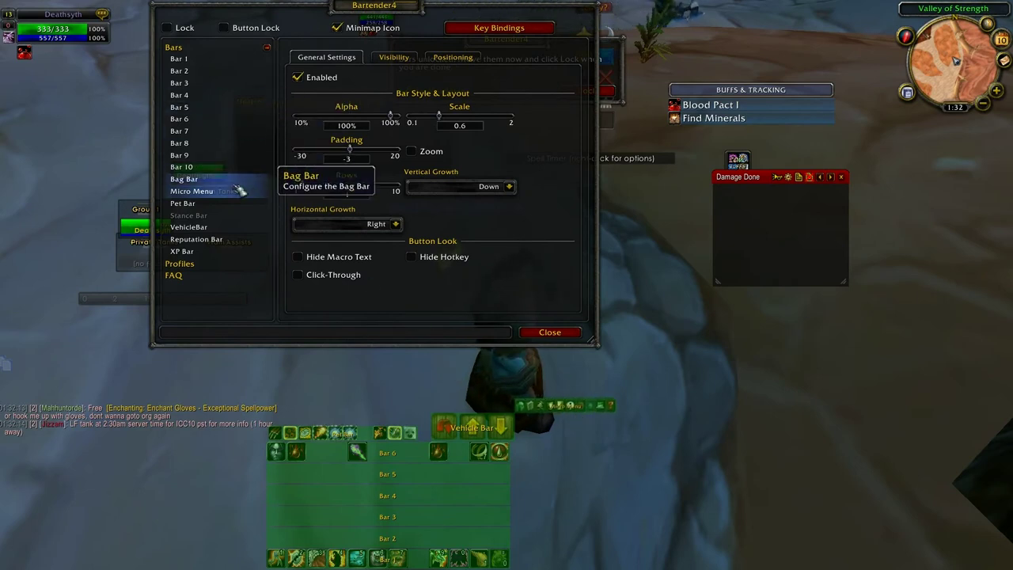
{"action": "left_click_drag", "start_coordinate": [311, 187], "coordinate": [343, 187]}
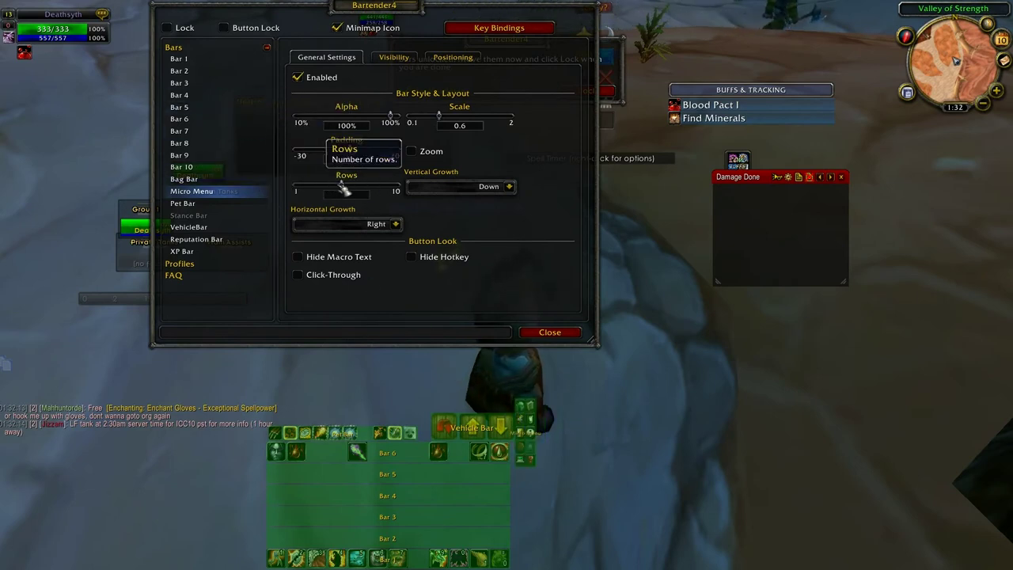
{"action": "left_click_drag", "start_coordinate": [534, 431], "coordinate": [586, 535]}
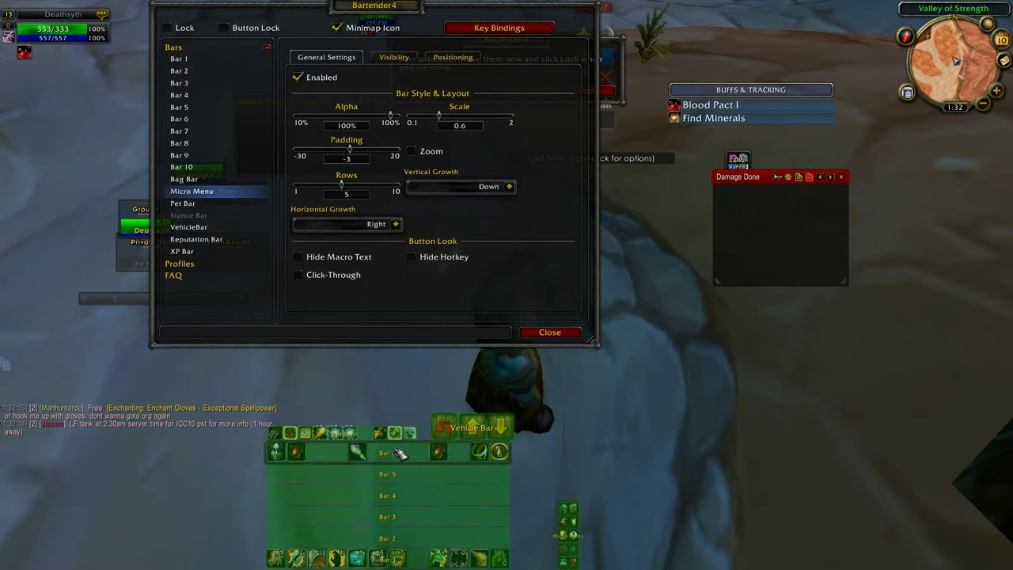
Set Bar 6 to 6 rows as a column right of the bars and align the pet, vehicle and micro bars.
{"action": "left_click", "coordinate": [212, 119]}
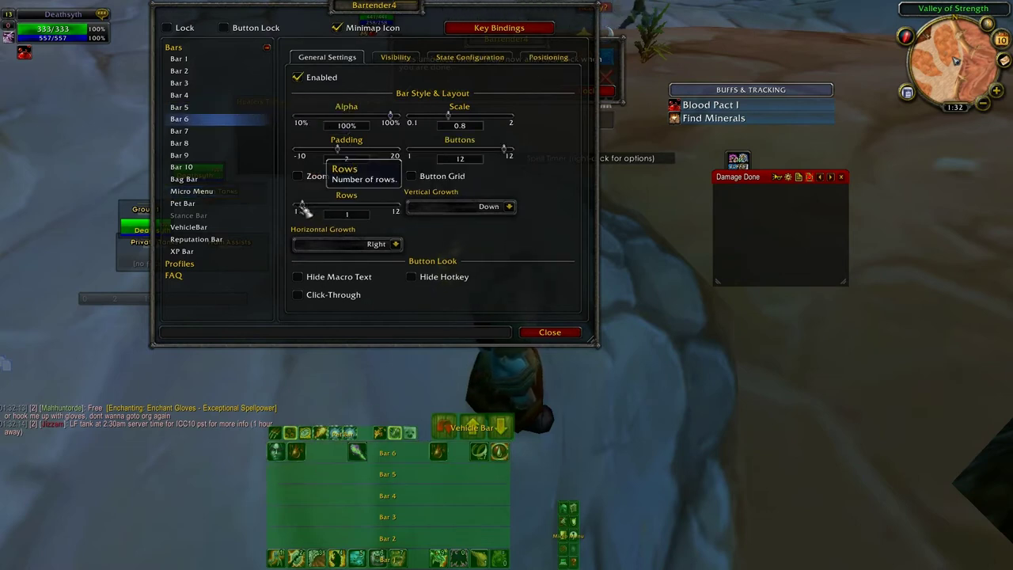
{"action": "left_click_drag", "start_coordinate": [304, 210], "coordinate": [348, 215]}
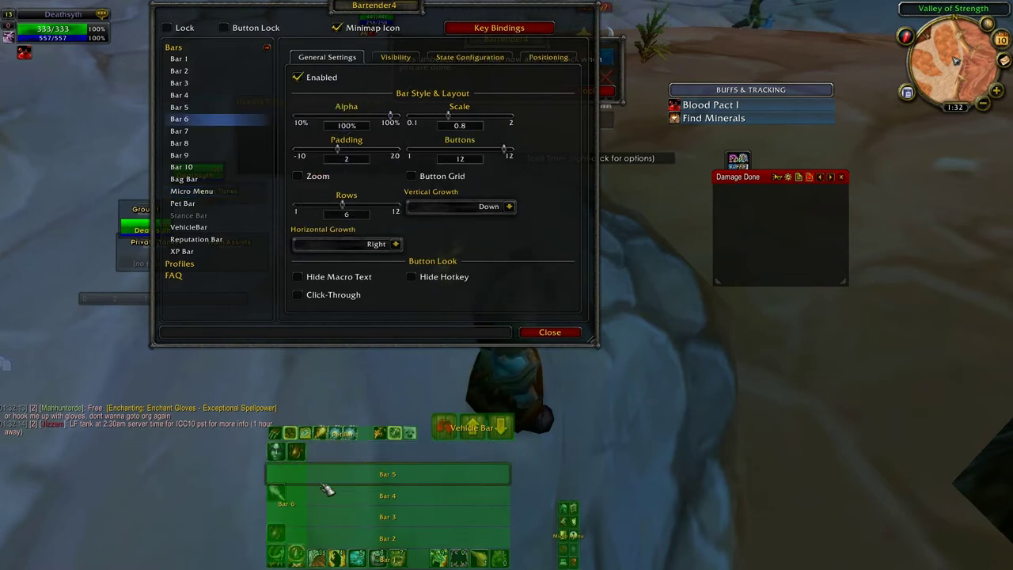
{"action": "left_click_drag", "start_coordinate": [306, 497], "coordinate": [548, 486]}
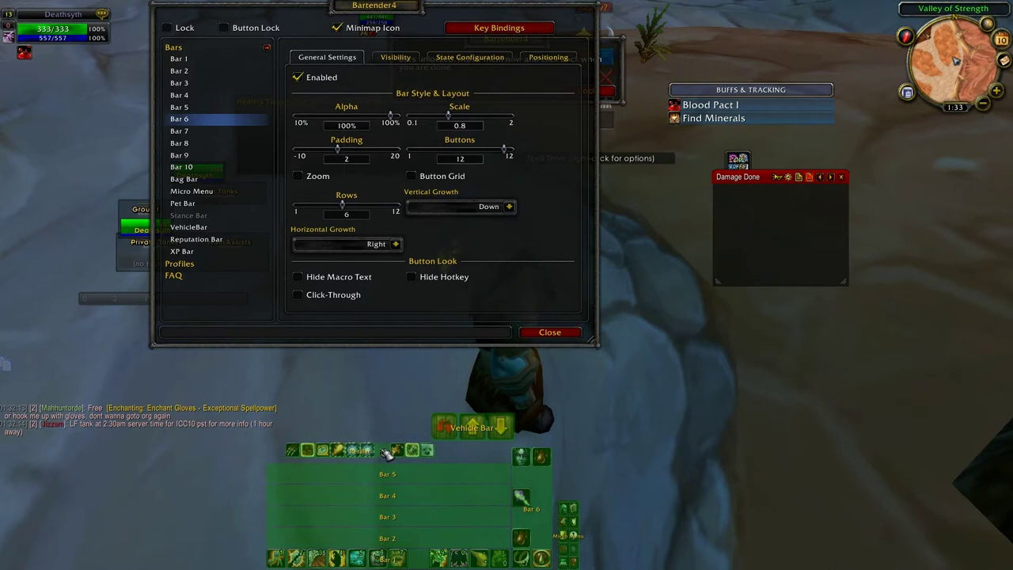
{"action": "left_click_drag", "start_coordinate": [372, 462], "coordinate": [361, 464]}
{"action": "left_click_drag", "start_coordinate": [486, 428], "coordinate": [476, 465]}
{"action": "left_click_drag", "start_coordinate": [566, 528], "coordinate": [561, 530]}
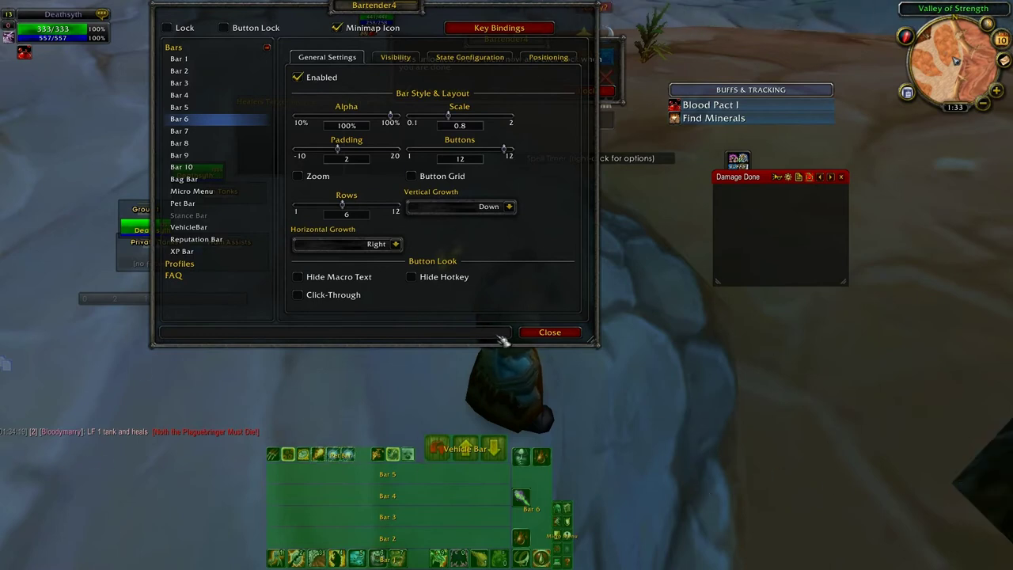
Close Bartender4 settings, lock the bars and close the healers-targeting window.
{"action": "left_click", "coordinate": [550, 334]}
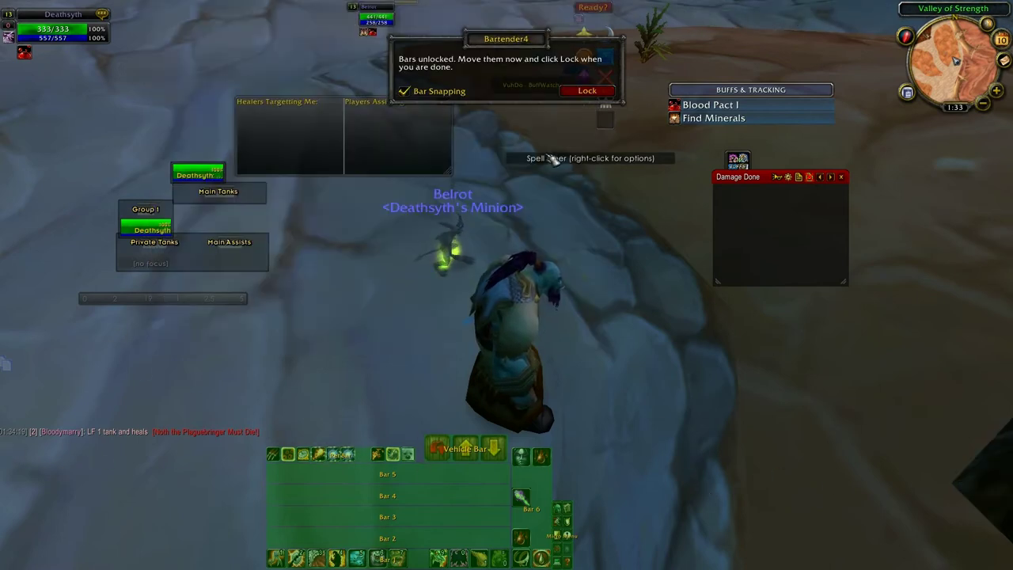
{"action": "left_click", "coordinate": [592, 93]}
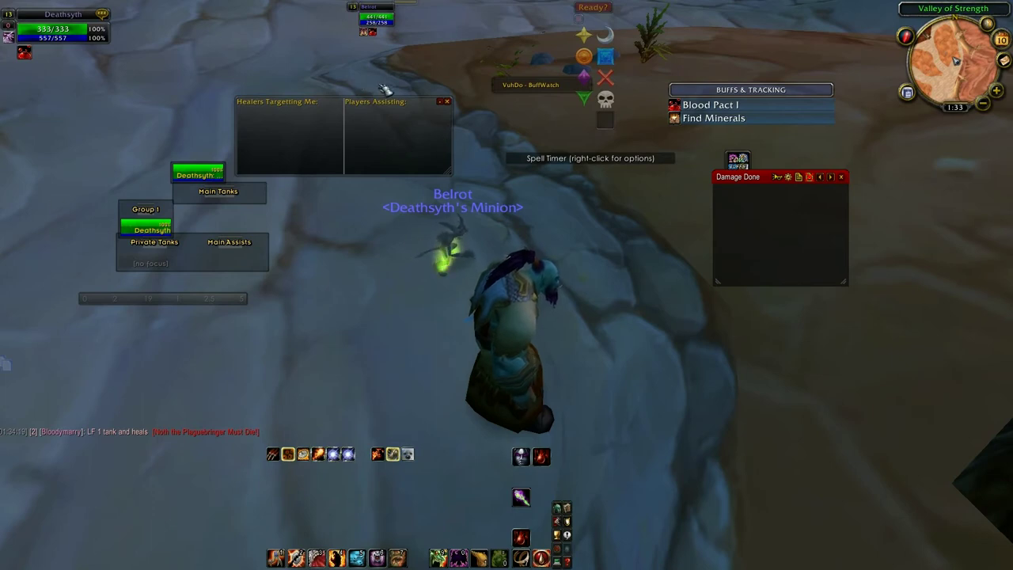
{"action": "mouse_move", "coordinate": [341, 101]}
{"action": "left_mouse_down"}
{"action": "mouse_move", "coordinate": [380, 108]}
{"action": "mouse_move", "coordinate": [381, 121]}
{"action": "left_mouse_up"}
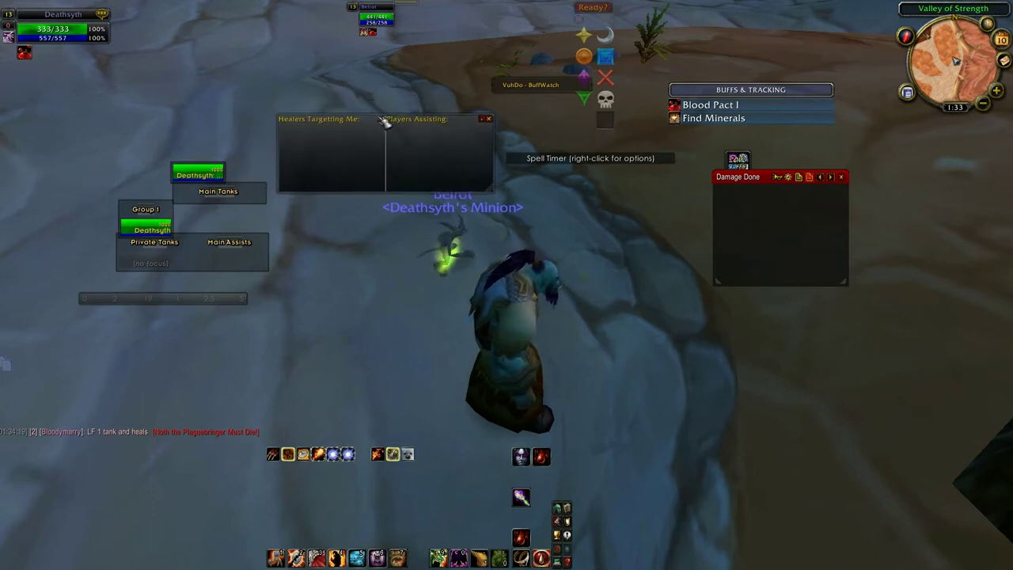
{"action": "left_click", "coordinate": [484, 125]}
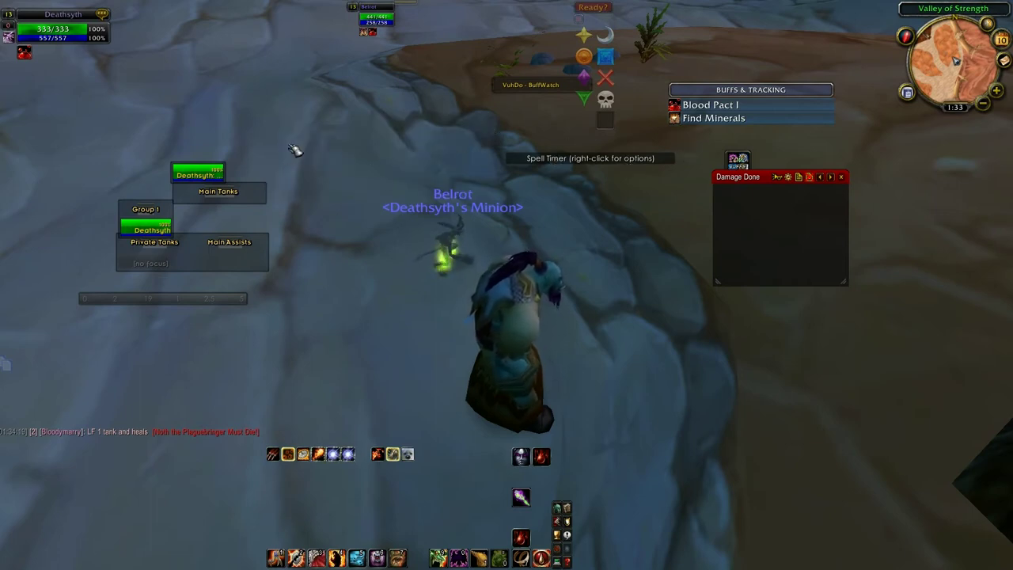
{"action": "key", "text": "Return"}
Run /vd options to open the VuhDo Options window.
{"action": "type", "text": "/vd options"}
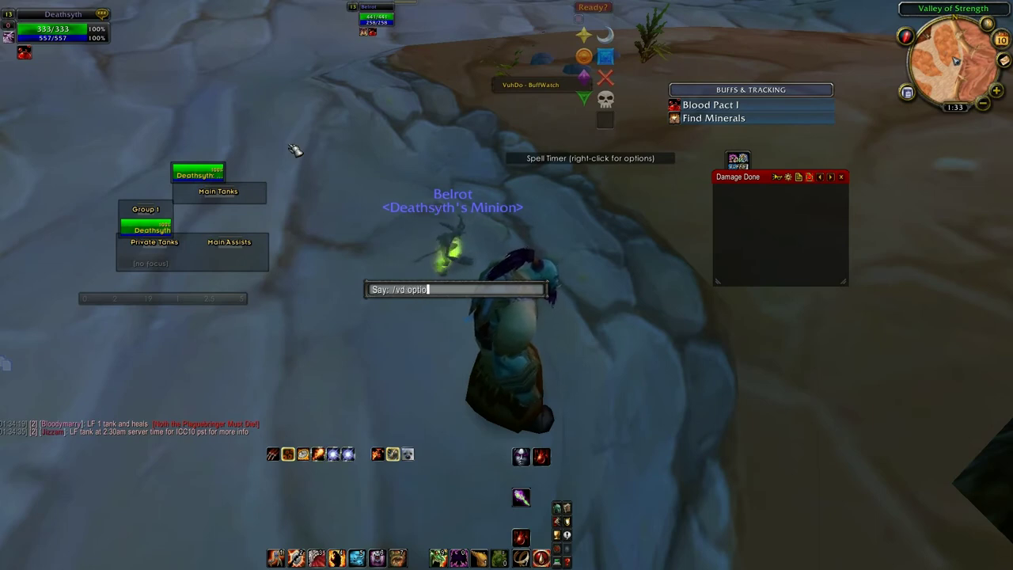
{"action": "key", "text": "Return"}
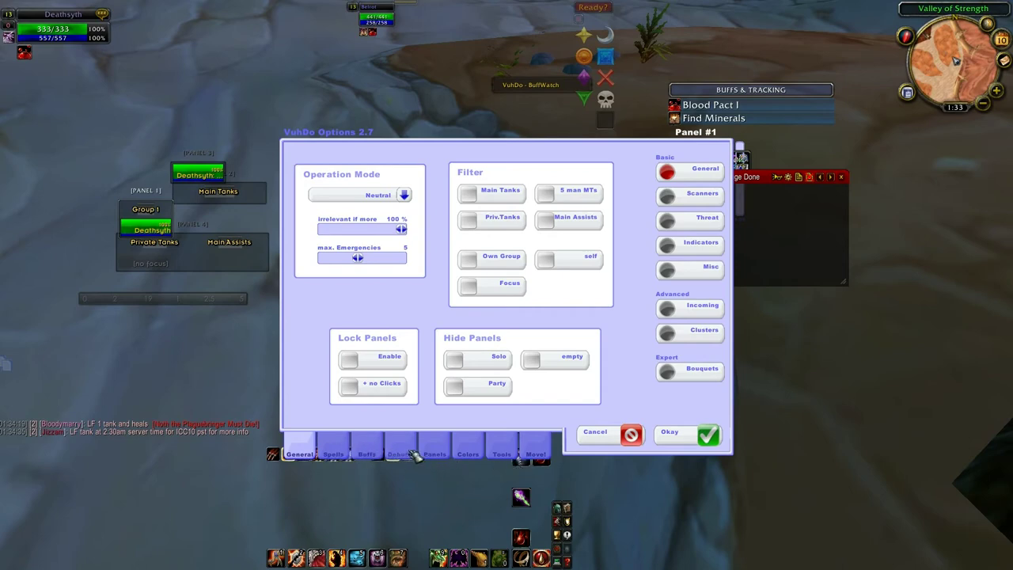
Reposition the Group 1-8 panel and delete the Pets panel and the empty third panel.
{"action": "left_click", "coordinate": [539, 455]}
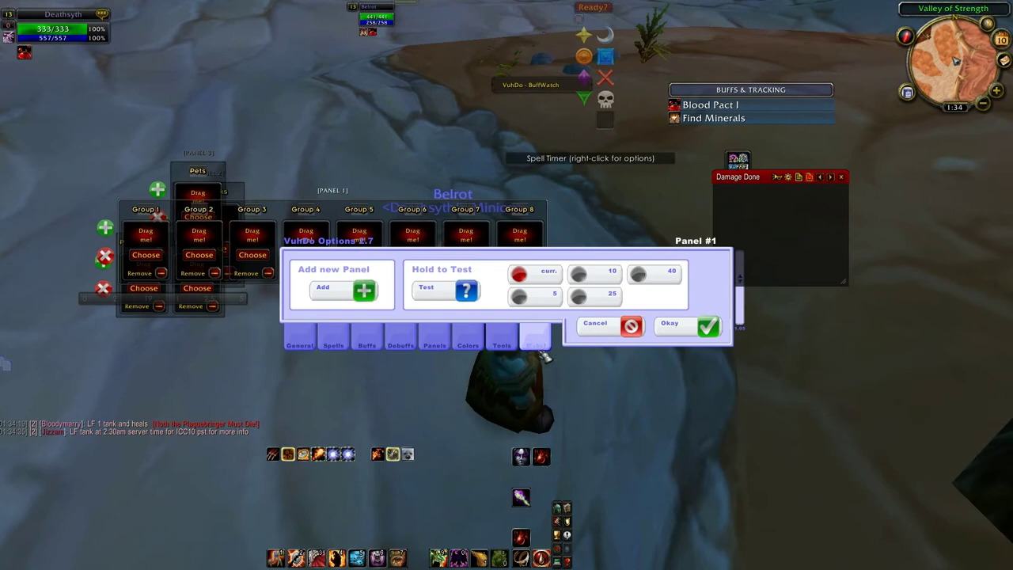
{"action": "left_click_drag", "start_coordinate": [505, 256], "coordinate": [768, 319]}
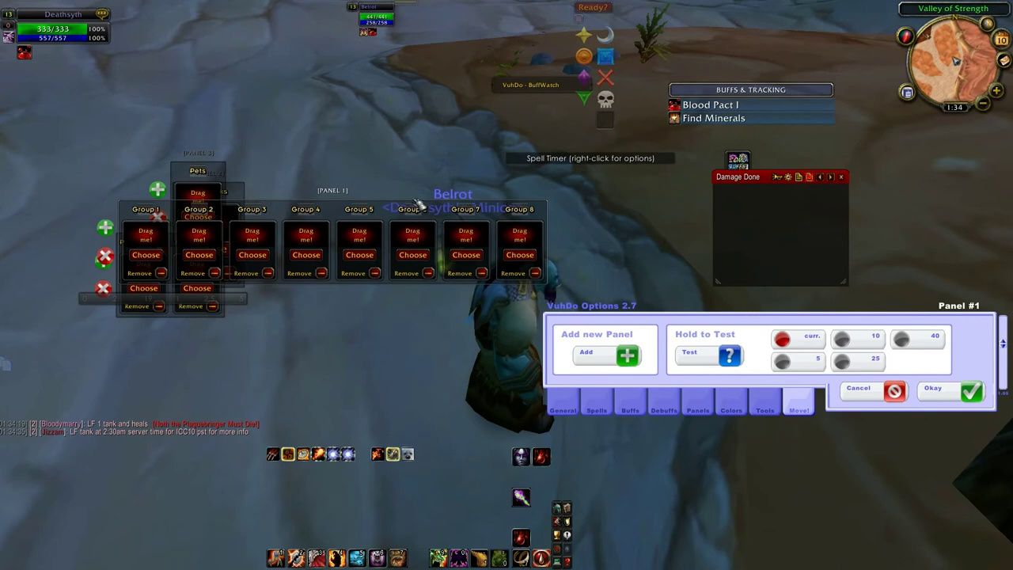
{"action": "left_click_drag", "start_coordinate": [341, 208], "coordinate": [302, 332]}
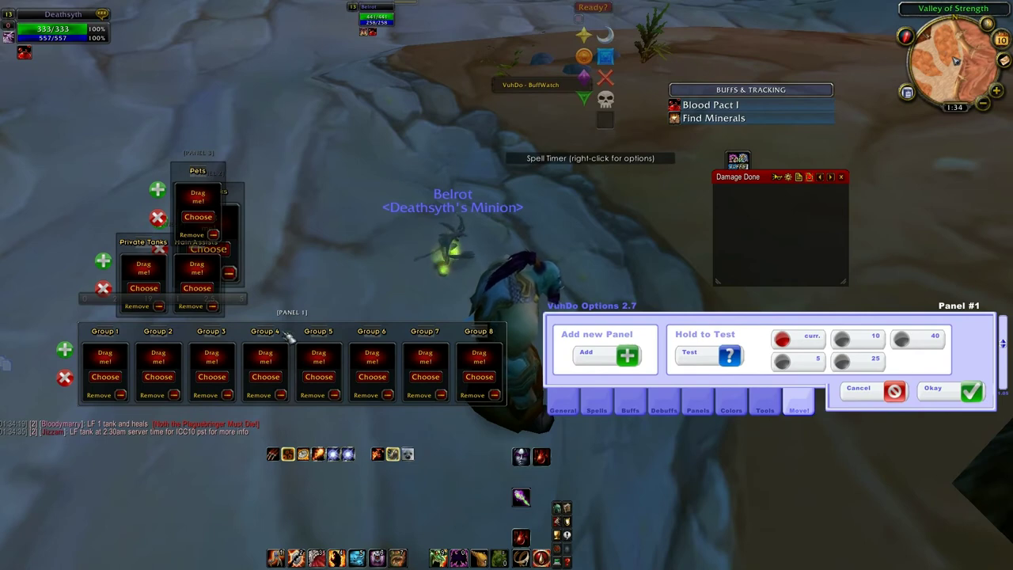
{"action": "left_click_drag", "start_coordinate": [195, 164], "coordinate": [359, 144]}
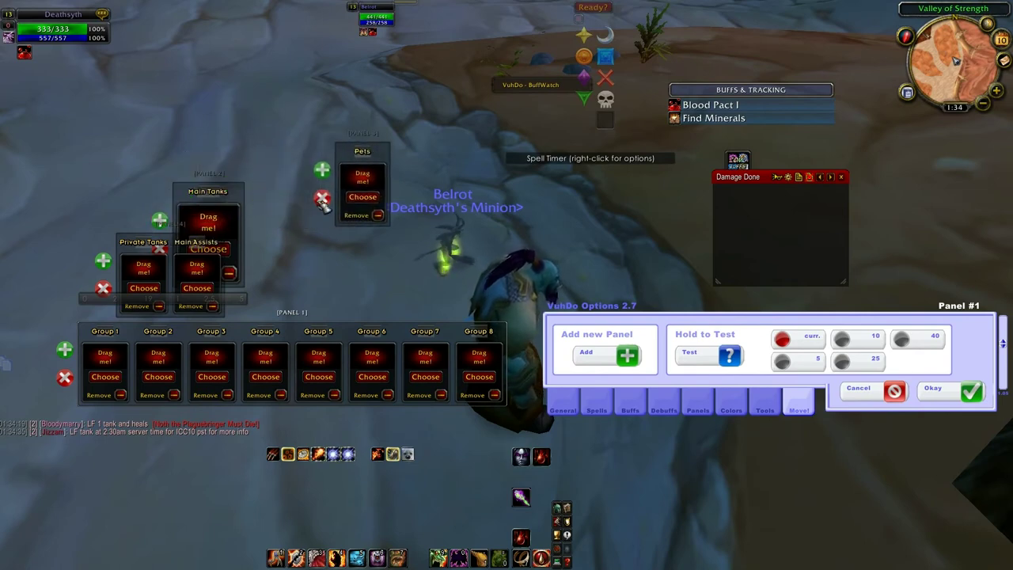
{"action": "left_click", "coordinate": [325, 197]}
{"action": "left_click", "coordinate": [472, 304]}
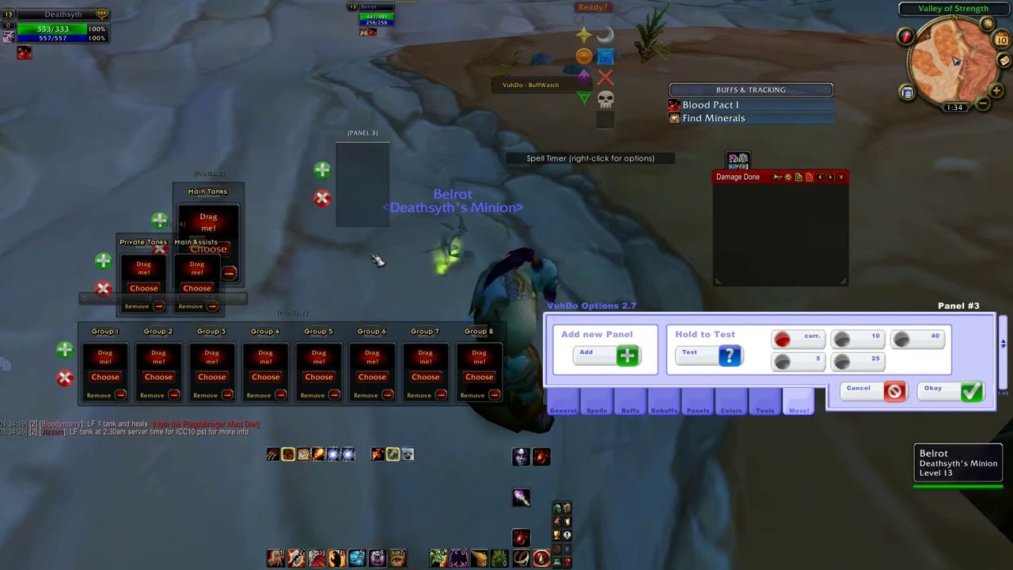
{"action": "left_click", "coordinate": [324, 200]}
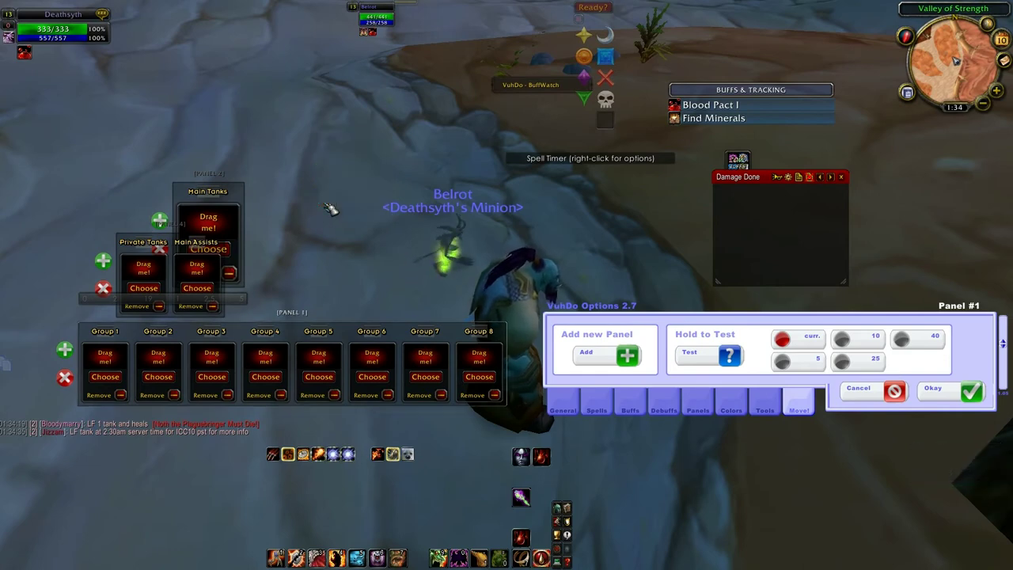
Delete the Main Tanks and Private Tanks/Main Assists panels, including empty Panel 4.
{"action": "left_click_drag", "start_coordinate": [218, 202], "coordinate": [334, 106]}
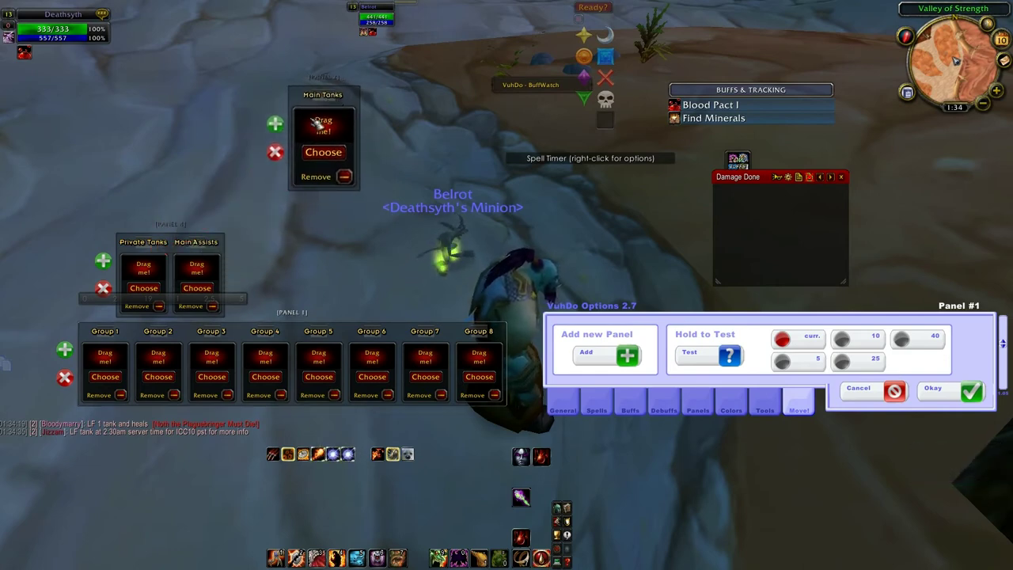
{"action": "left_click", "coordinate": [276, 153]}
{"action": "key", "text": "Return"}
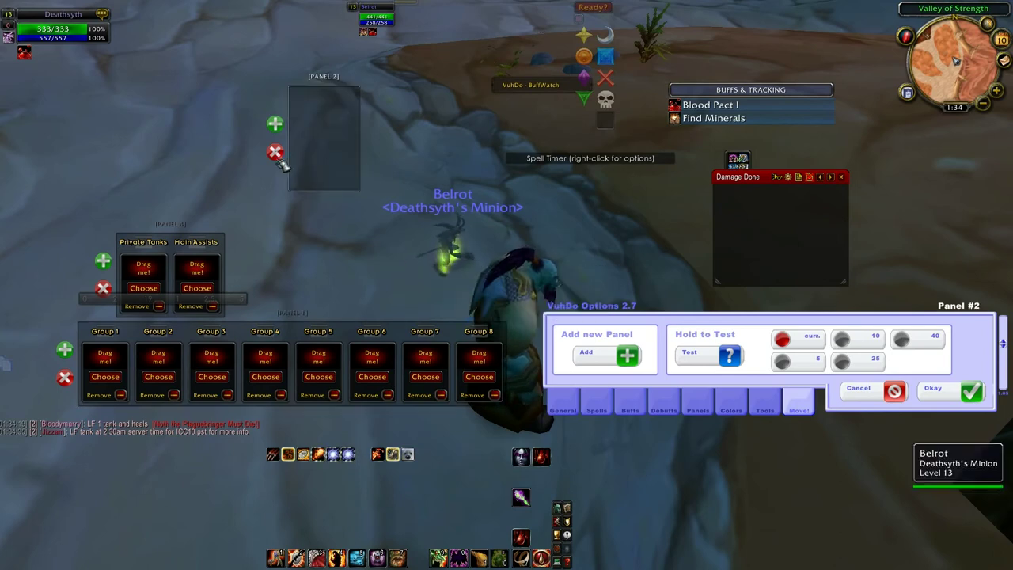
{"action": "left_click_drag", "start_coordinate": [165, 234], "coordinate": [419, 112]}
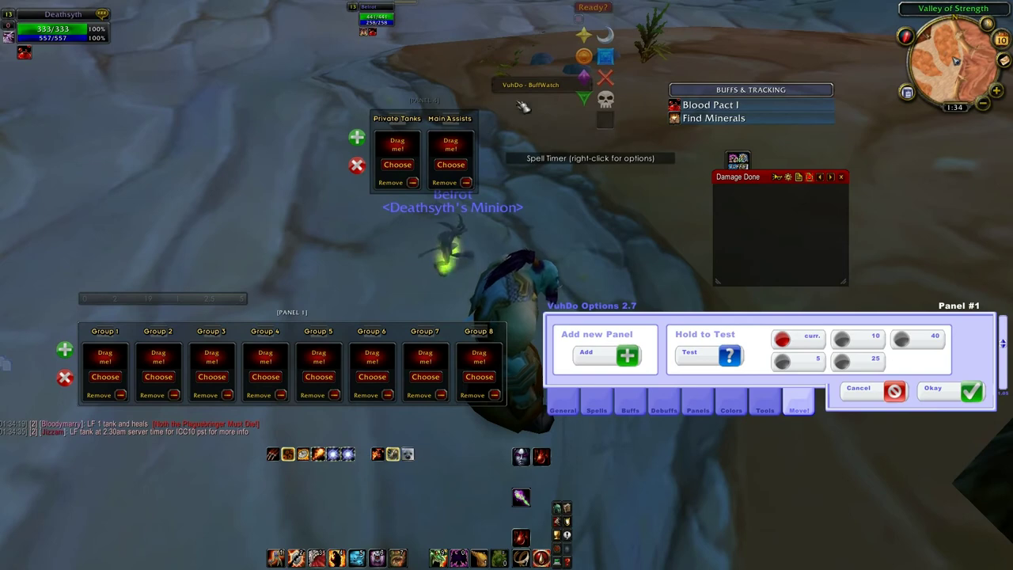
{"action": "left_click", "coordinate": [356, 165]}
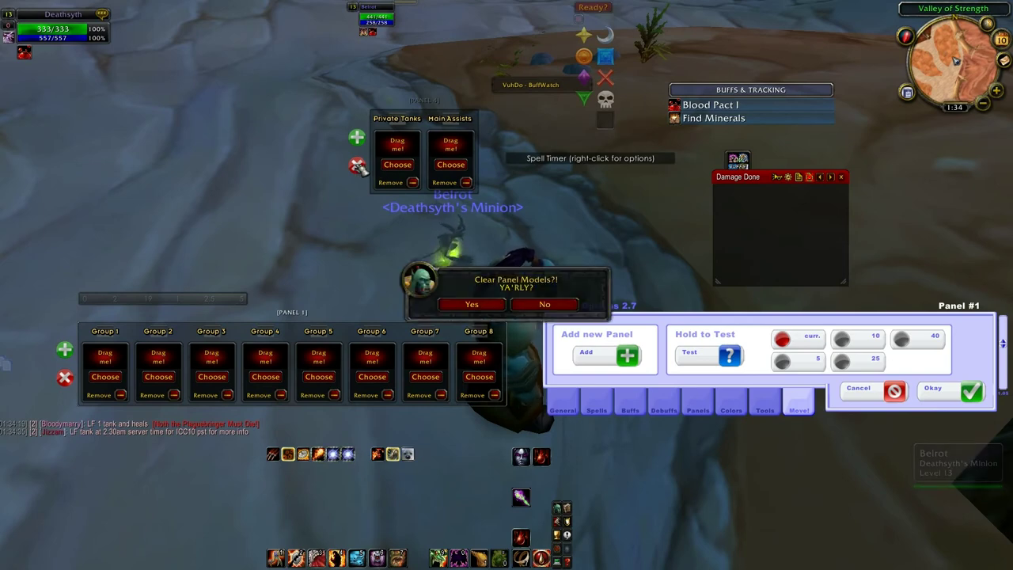
{"action": "left_click", "coordinate": [472, 305]}
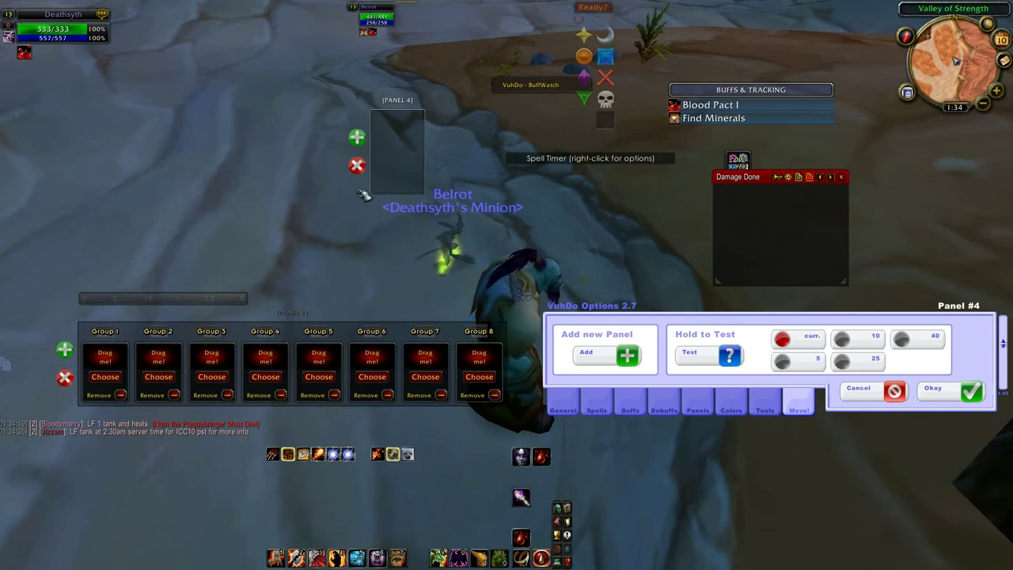
{"action": "left_click", "coordinate": [357, 165]}
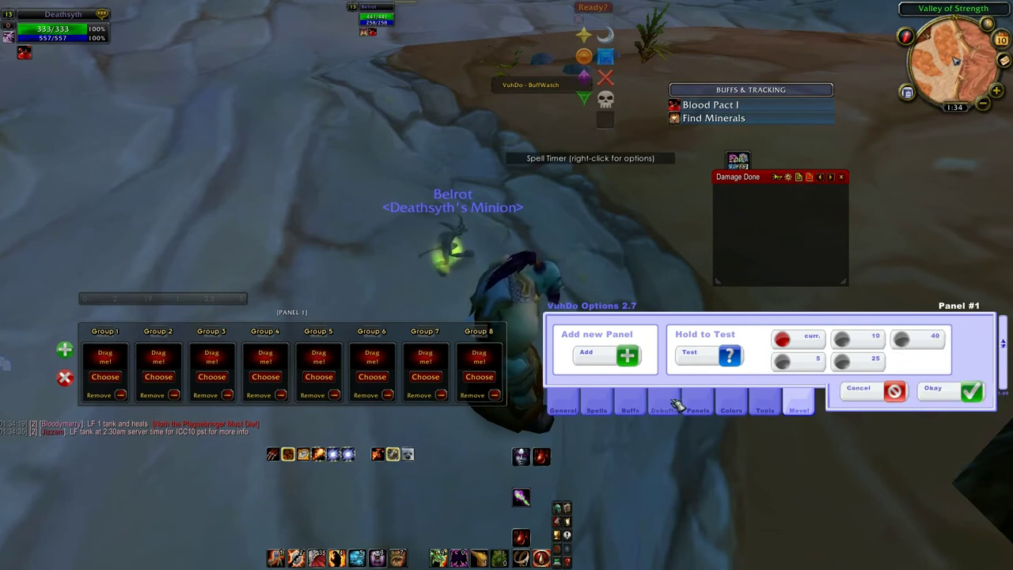
Disable VuhDo's buff watch in Buffs > General and save with Okay.
{"action": "left_click", "coordinate": [631, 406]}
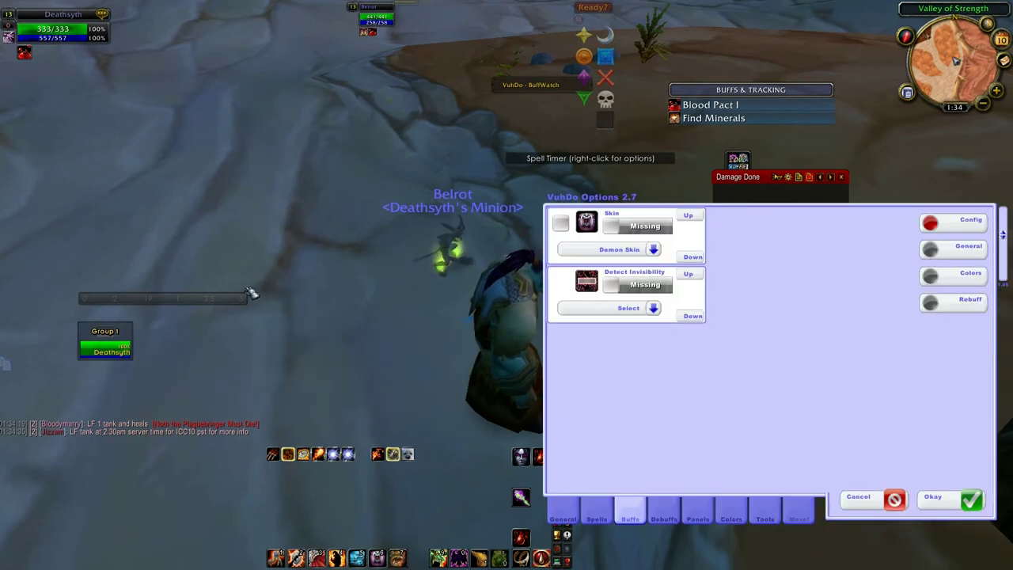
{"action": "left_click_drag", "start_coordinate": [222, 95], "coordinate": [212, 105]}
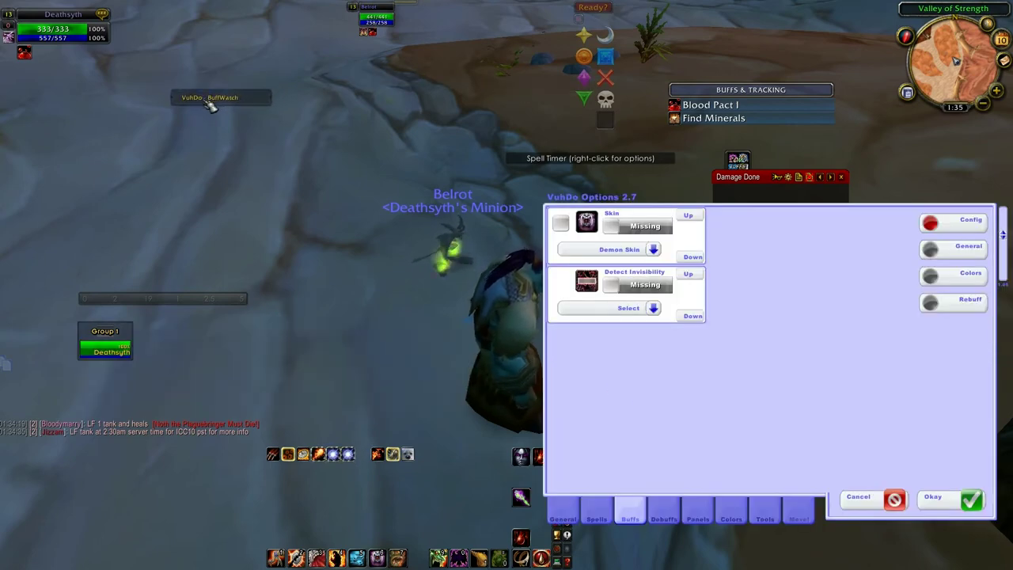
{"action": "left_click", "coordinate": [978, 253]}
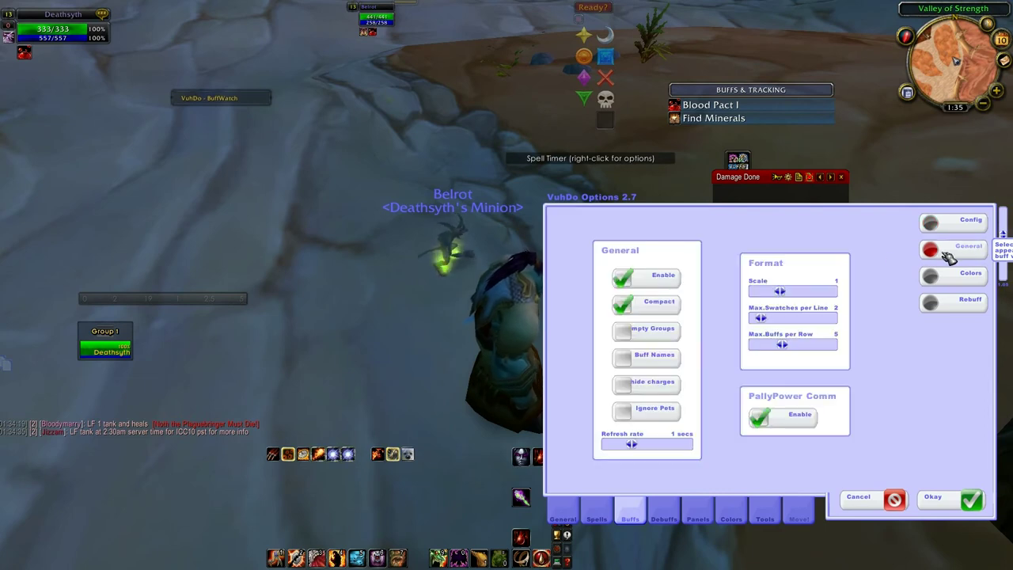
{"action": "left_click", "coordinate": [629, 278]}
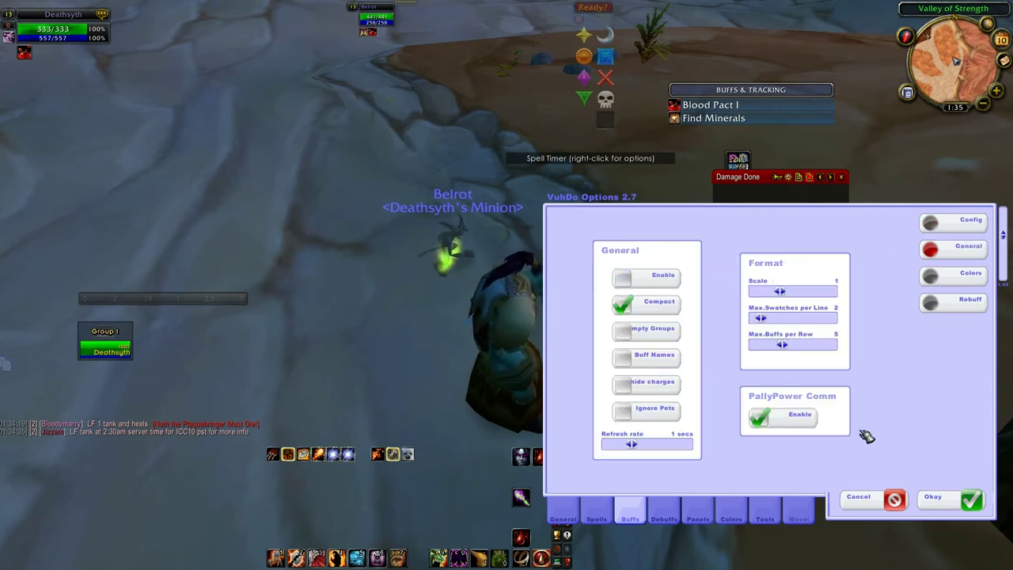
{"action": "left_click", "coordinate": [964, 500]}
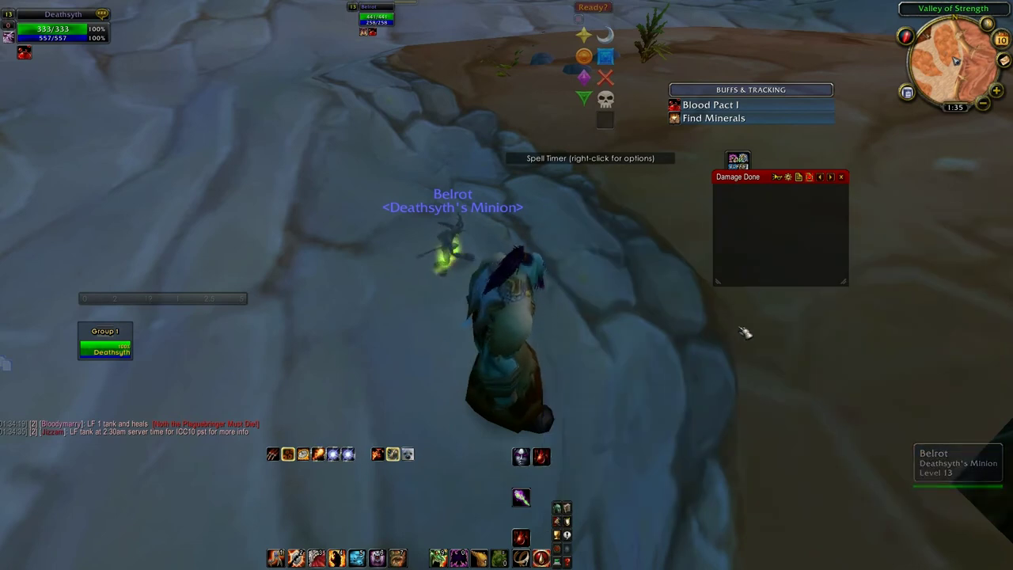
Shift the spell timer bar up-right and move the Damage Done meter to the bottom left.
{"action": "left_click_drag", "start_coordinate": [184, 304], "coordinate": [296, 274]}
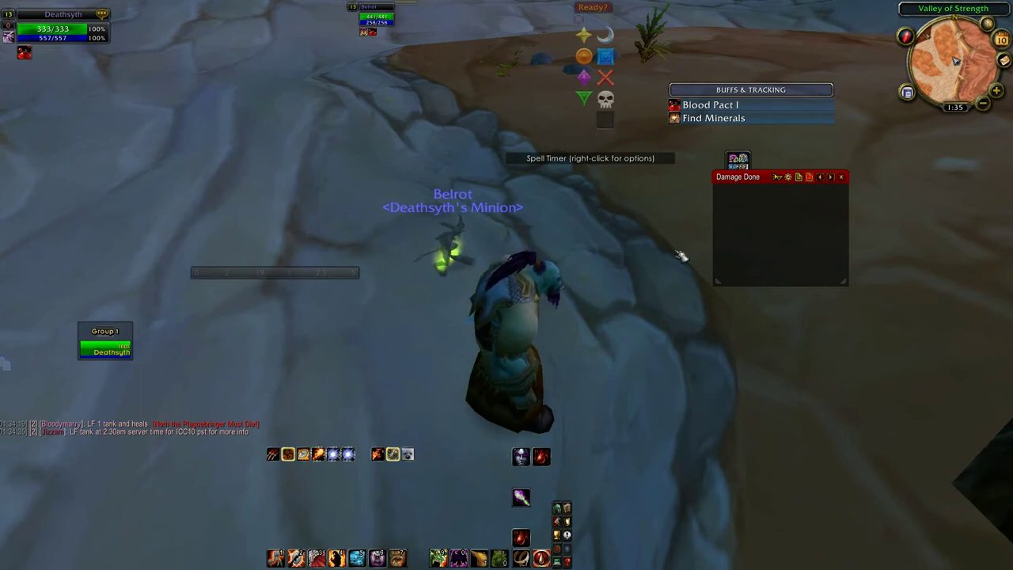
{"action": "left_click_drag", "start_coordinate": [750, 180], "coordinate": [166, 453]}
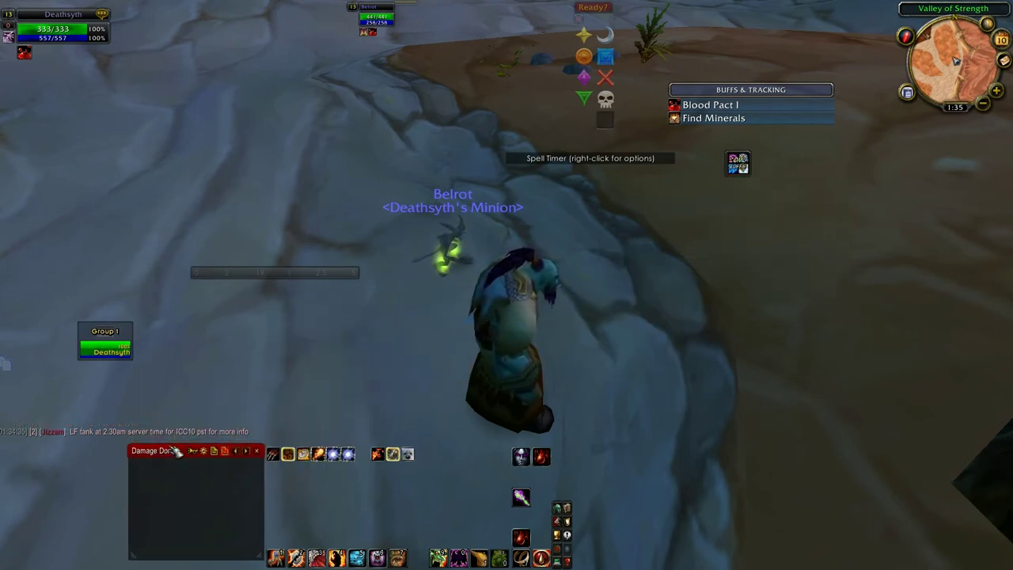
{"action": "key", "text": "Return"}
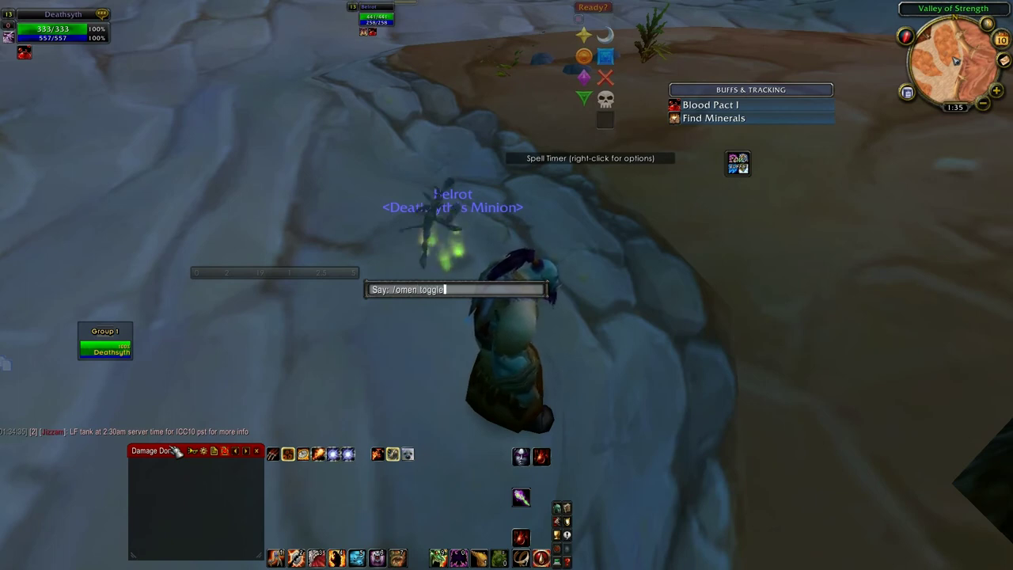
Show Omen via /omen toggle beside Damage Done, then switch Test Mode on and off.
{"action": "key", "text": "Return"}
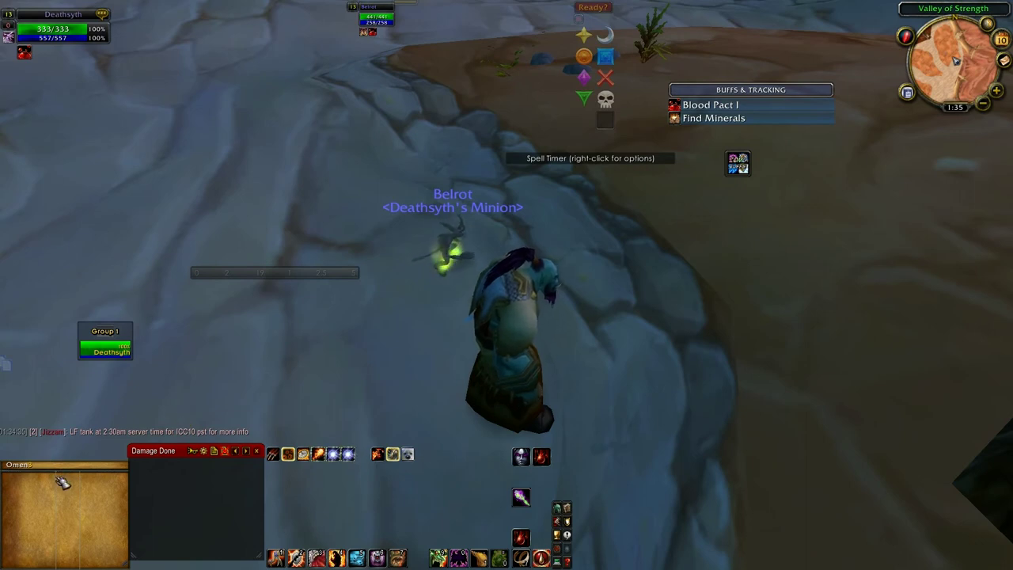
{"action": "mouse_move", "coordinate": [163, 451]}
{"action": "left_mouse_down"}
{"action": "mouse_move", "coordinate": [161, 476]}
{"action": "mouse_move", "coordinate": [167, 467]}
{"action": "left_mouse_up"}
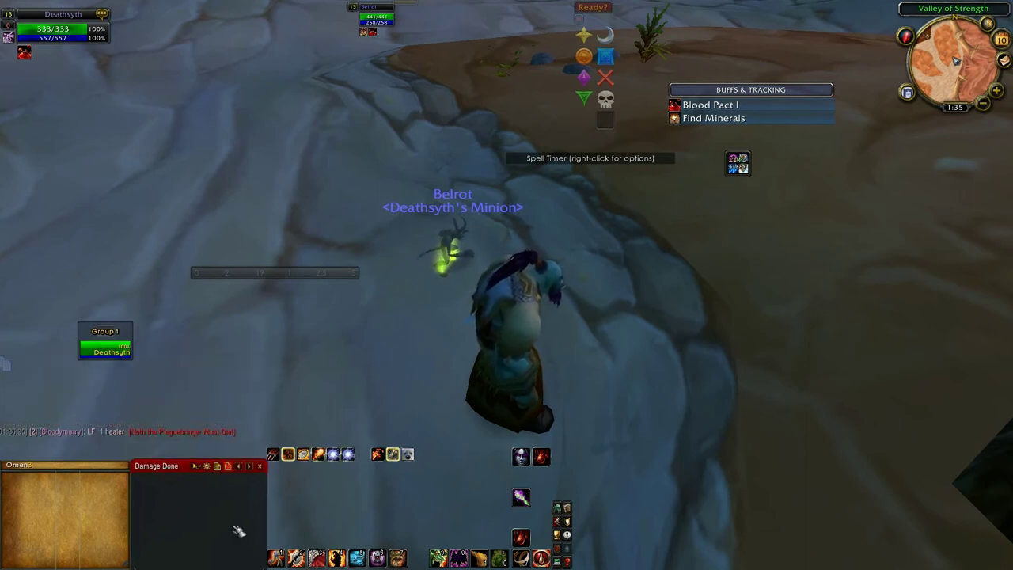
{"action": "right_click", "coordinate": [70, 473]}
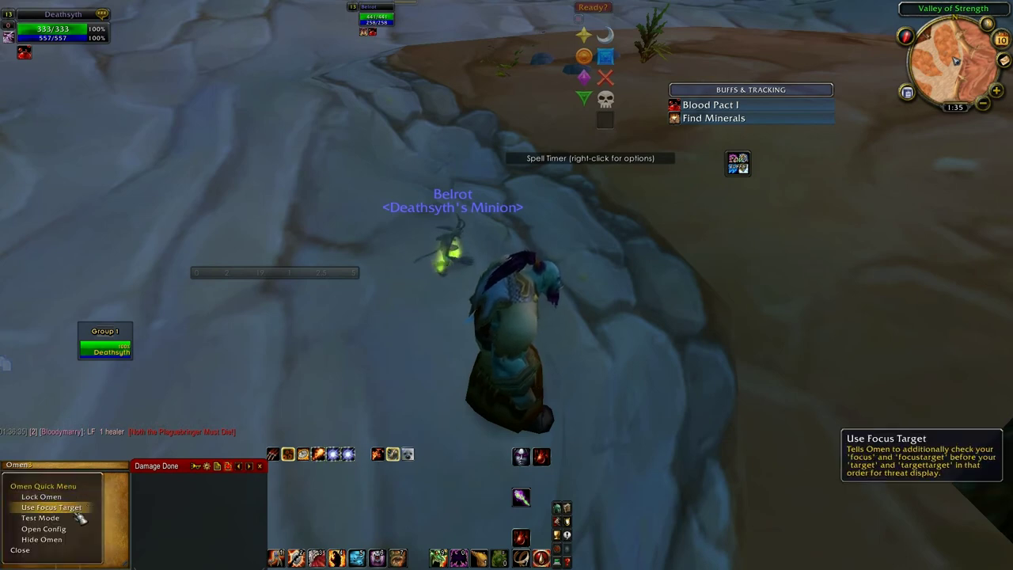
{"action": "left_click", "coordinate": [78, 516]}
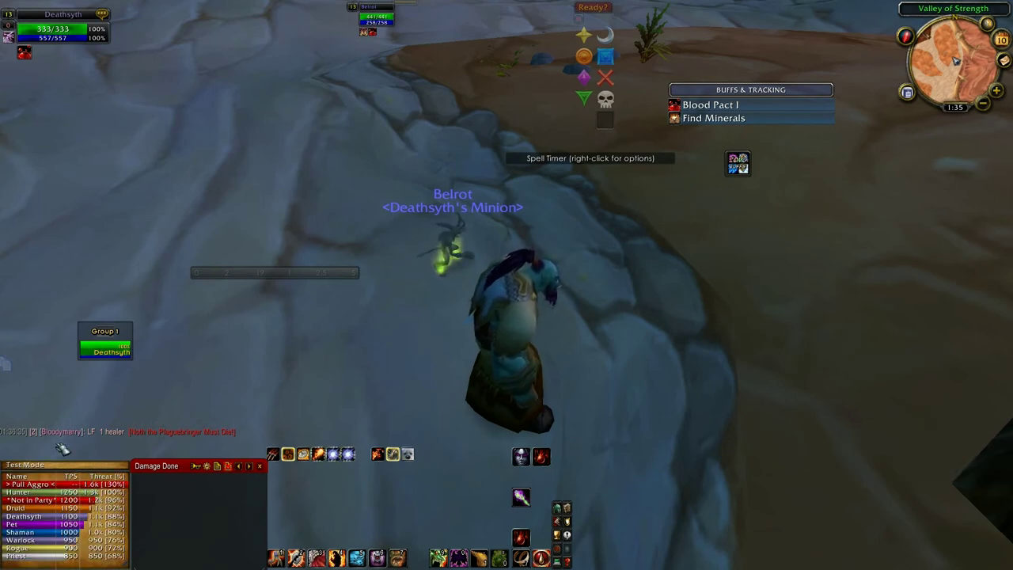
{"action": "right_click", "coordinate": [105, 470]}
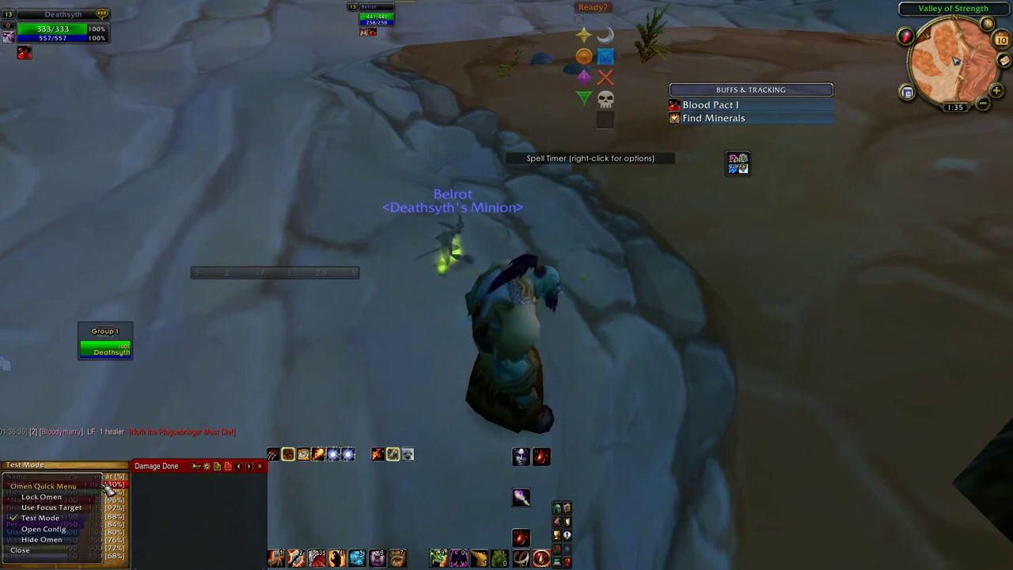
{"action": "left_click", "coordinate": [41, 518]}
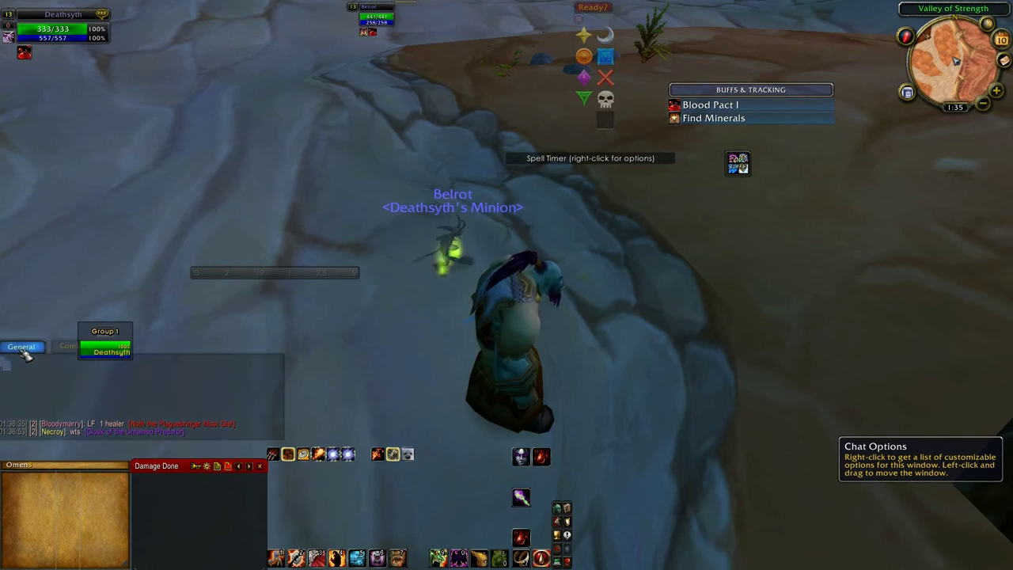
Unlock the General chat frame and drag it down to sit at the bottom centre beside the action bars.
{"action": "right_click", "coordinate": [26, 354]}
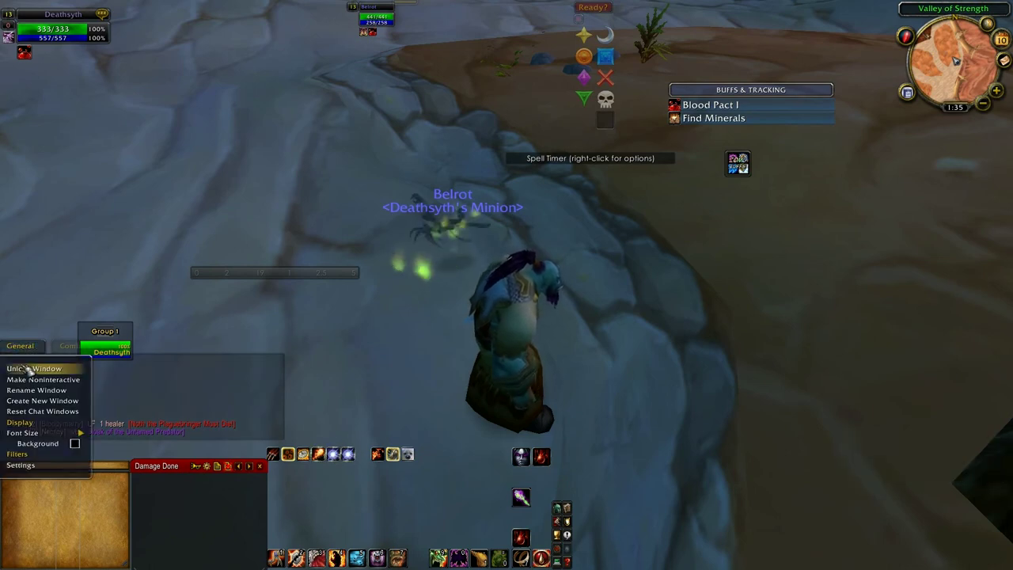
{"action": "left_click", "coordinate": [28, 367]}
{"action": "left_click_drag", "start_coordinate": [62, 360], "coordinate": [641, 449]}
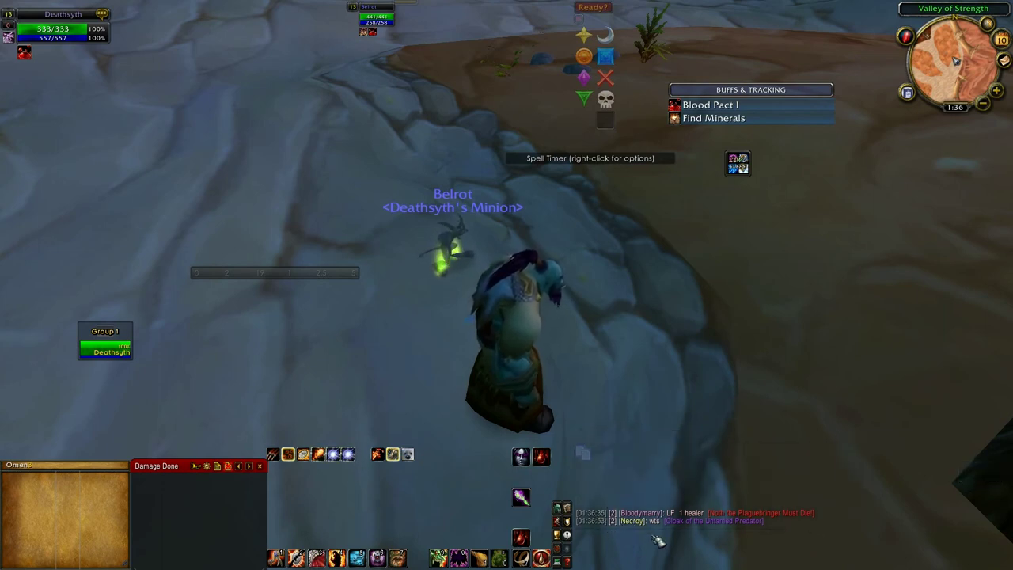
{"action": "left_click_drag", "start_coordinate": [667, 530], "coordinate": [660, 566]}
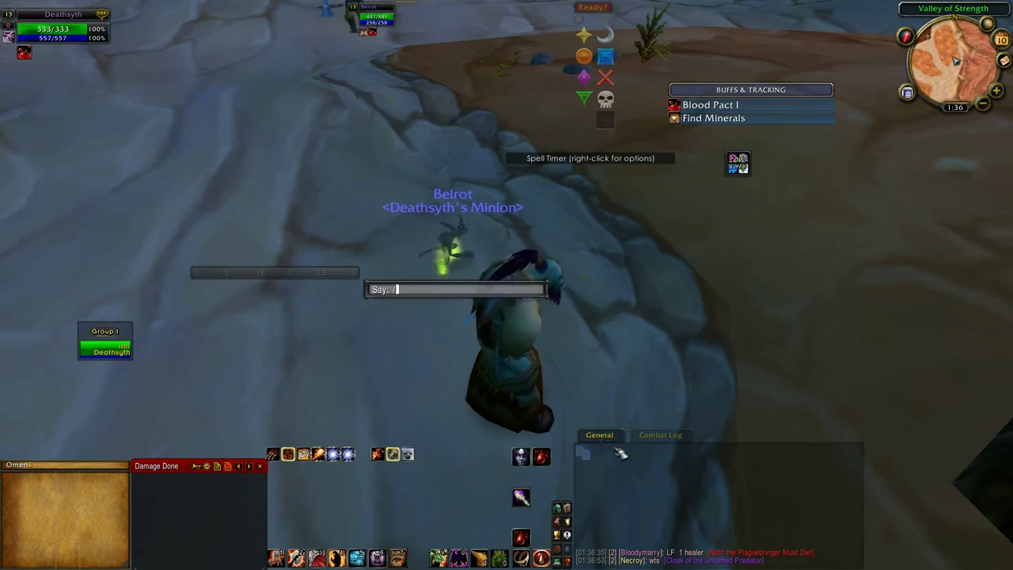
Show Prat's Chat Formatting Timestamps settings, currently HH:MM:SS (24-hour).
{"action": "left_click", "coordinate": [620, 452]}
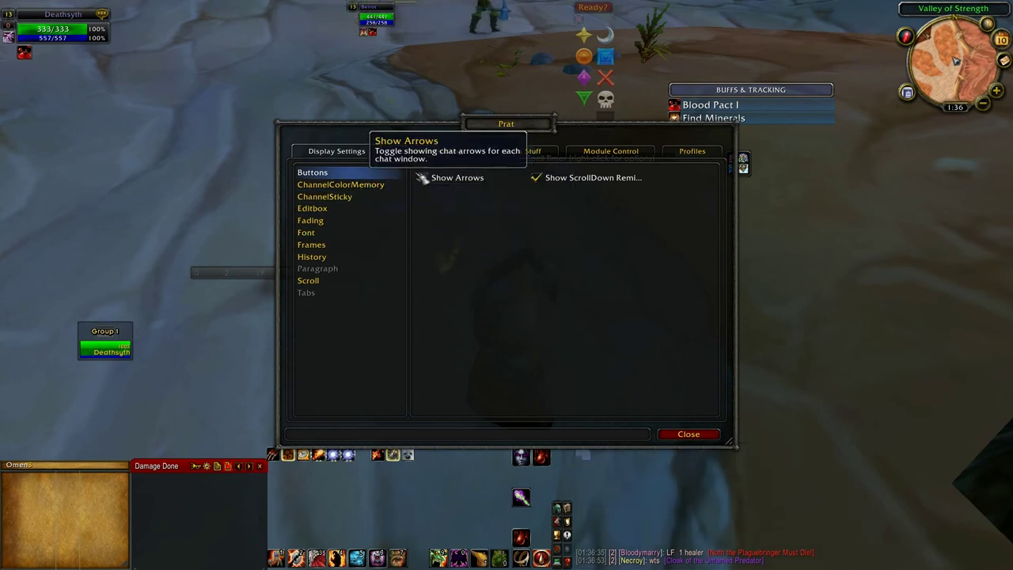
{"action": "left_click", "coordinate": [436, 153]}
{"action": "left_click", "coordinate": [321, 208]}
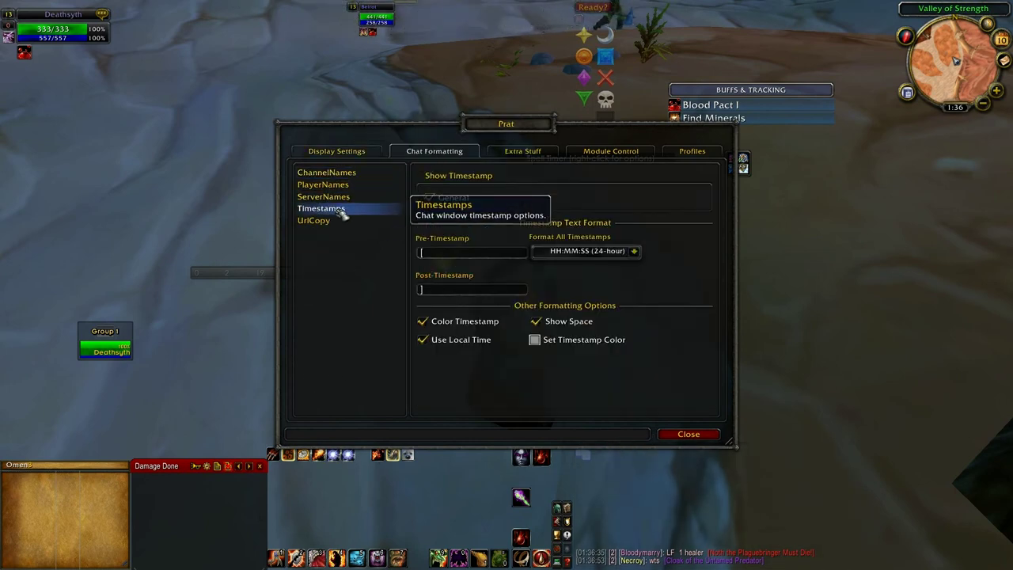